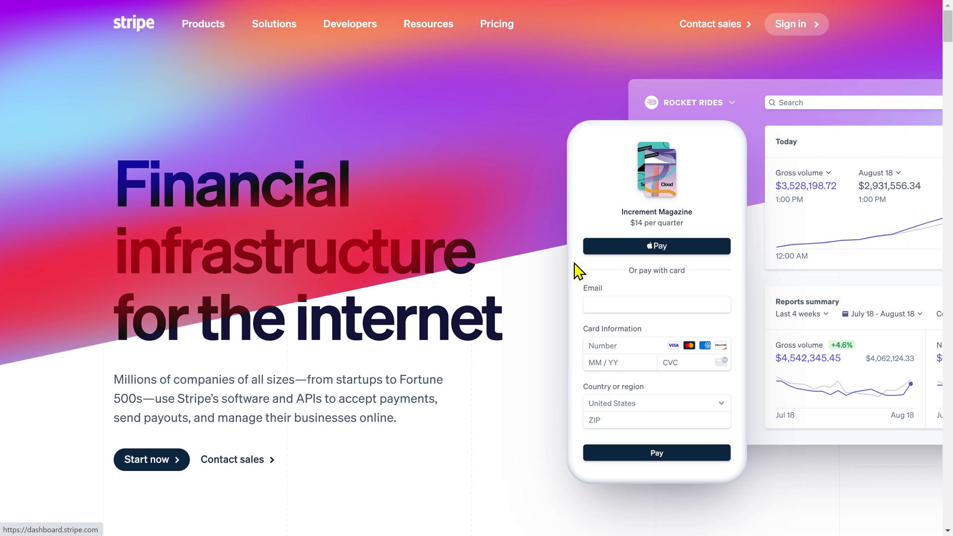
Start a new Stripe sign-up with the account e-mail address and full name
click(157, 463)
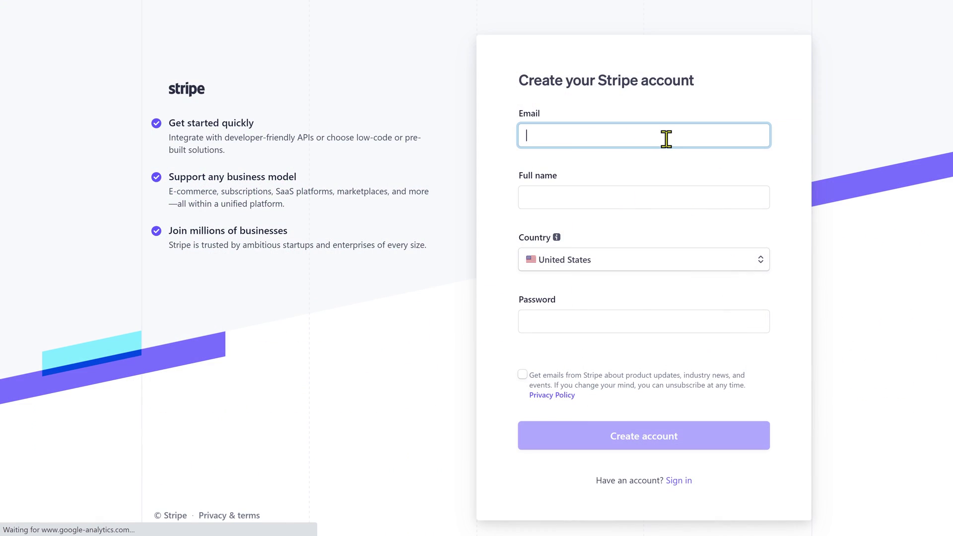
key(Tab)
text(Saad Jee)
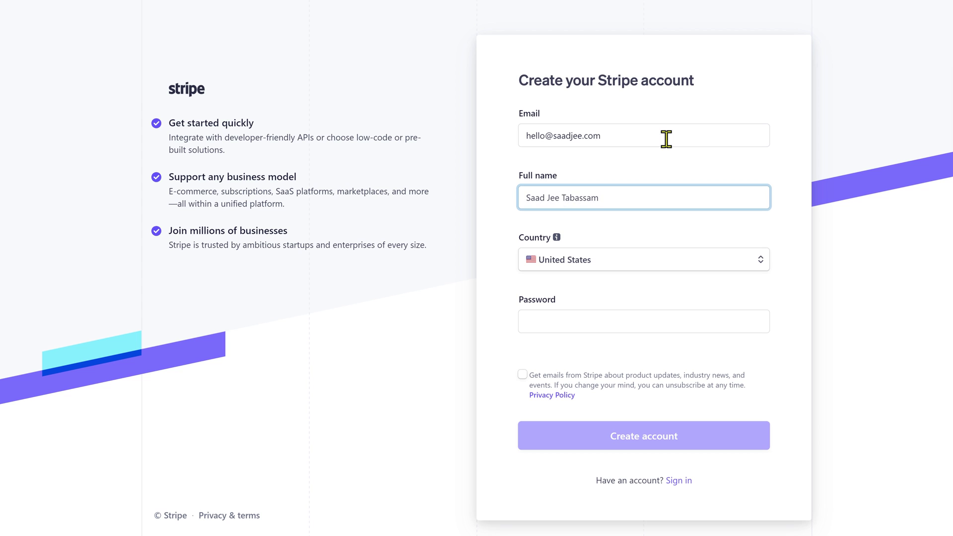
Choose Canada as the country, set the account password and create the account
click(643, 267)
text(can)
key(Return)
click(687, 322)
text(•••••••••)
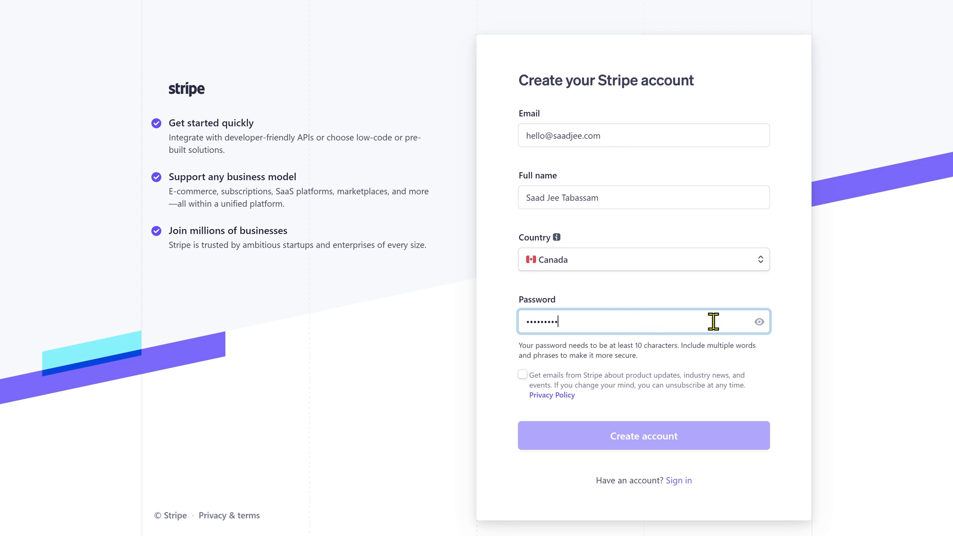
text(•••••)
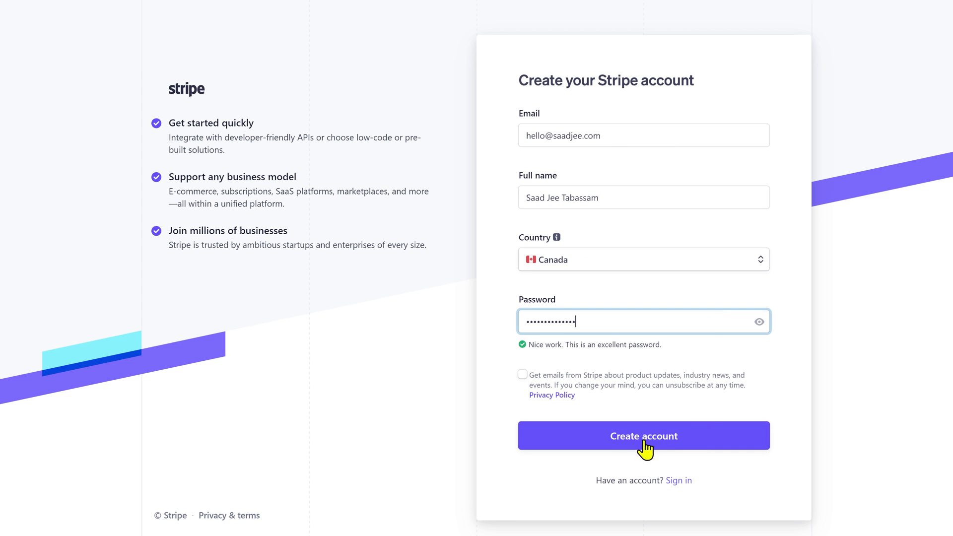
click(669, 441)
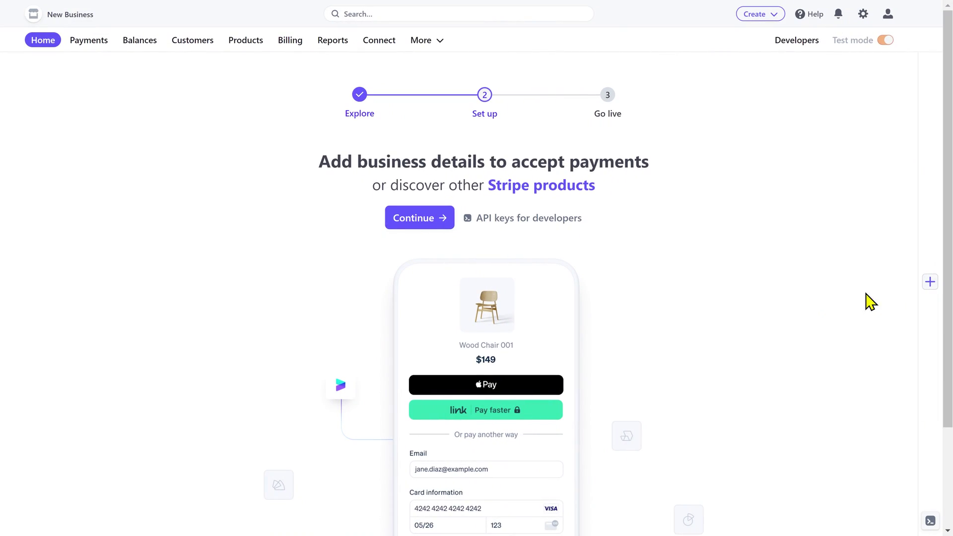
Begin payments setup with Individual or sole proprietorship as the business type
scroll(724, 304, down, 1)
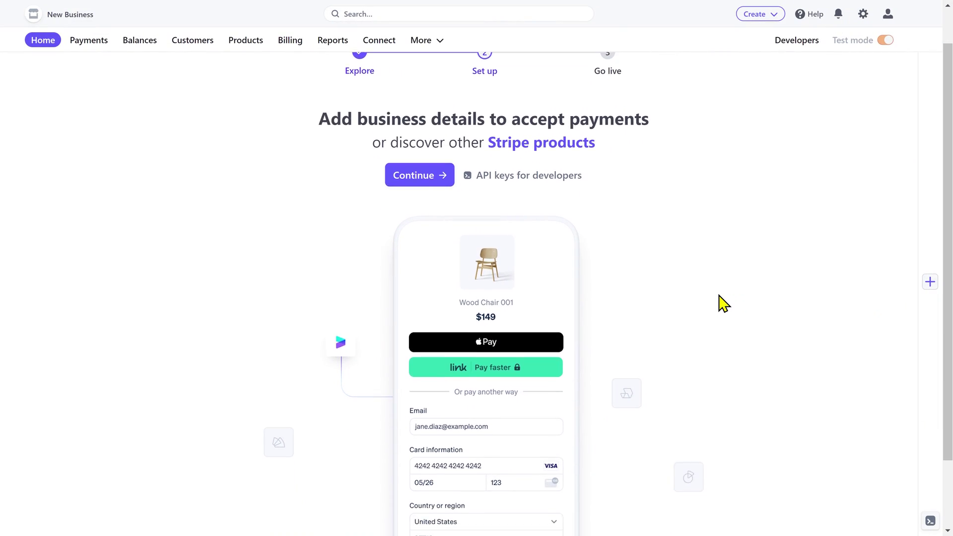
scroll(724, 303, down, 2)
scroll(724, 304, up, 3)
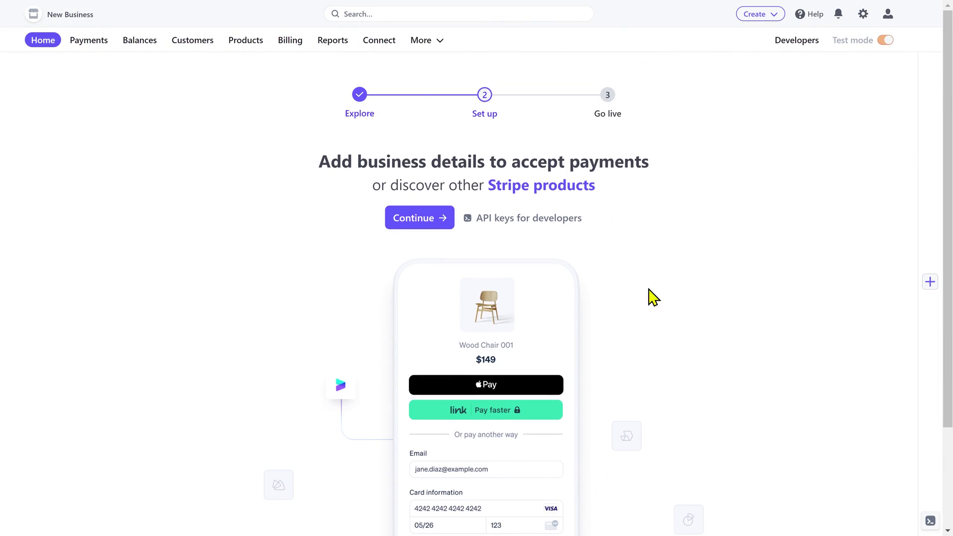
click(429, 224)
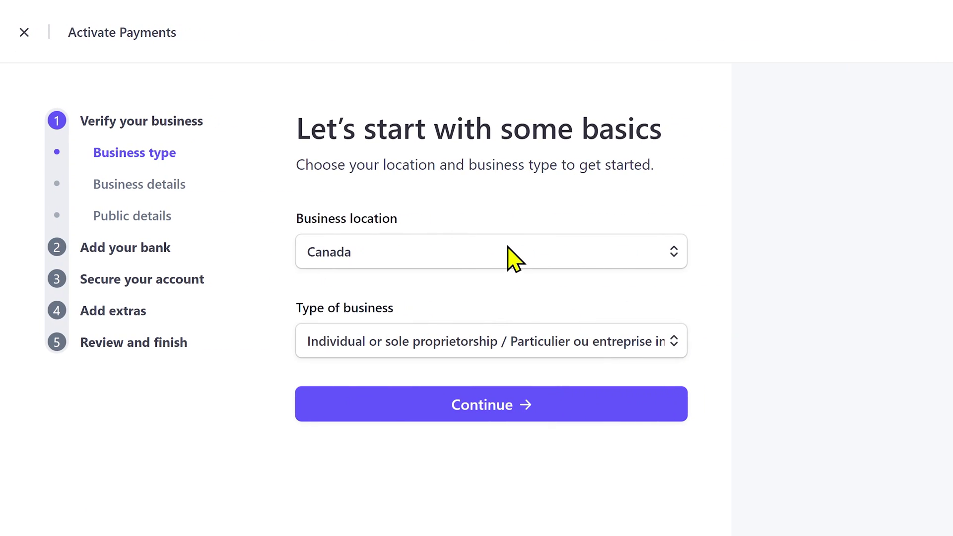
click(540, 350)
click(585, 387)
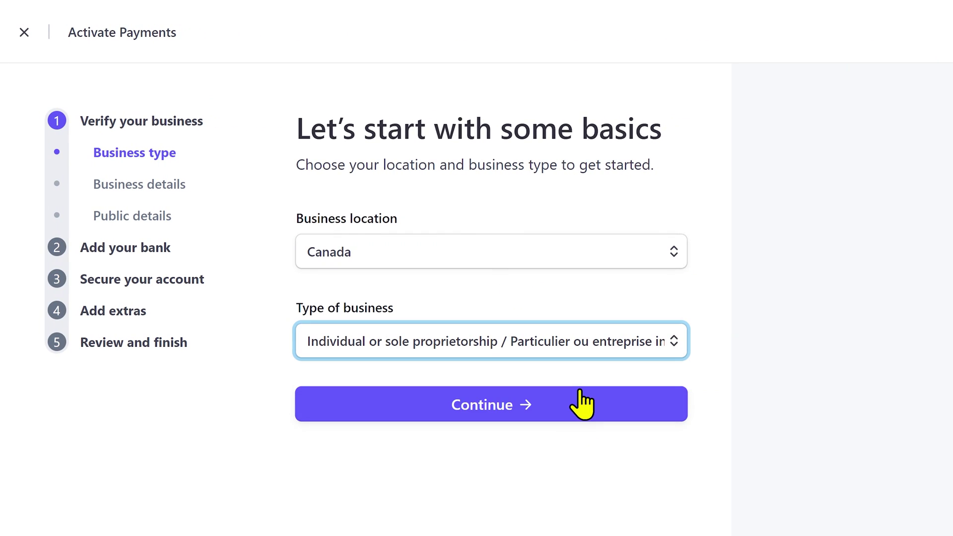
click(579, 401)
Enter the owner's legal first and last name
click(328, 185)
text(Saad Jee)
key(Tab)
text(Tabas)
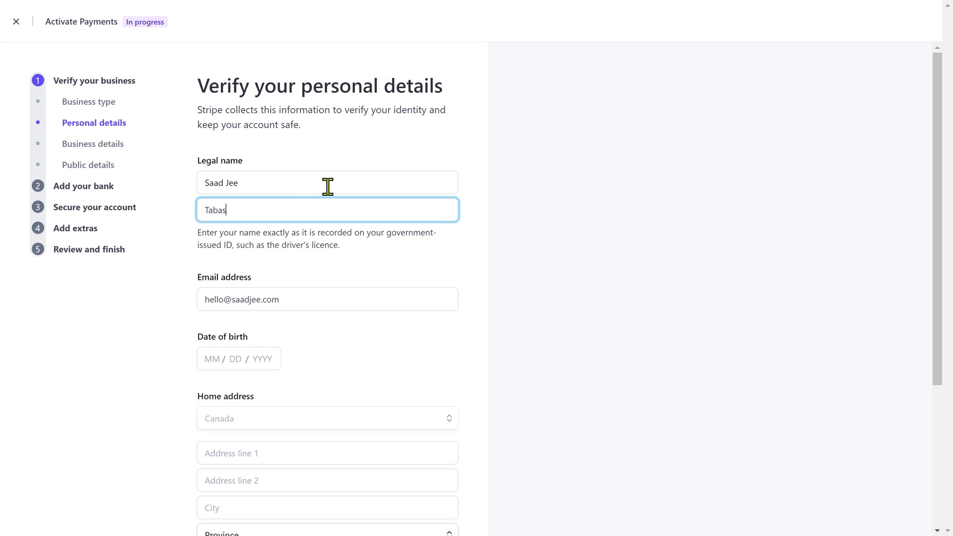
text(sum)
scroll(332, 238, down, 3)
scroll(397, 258, down, 2)
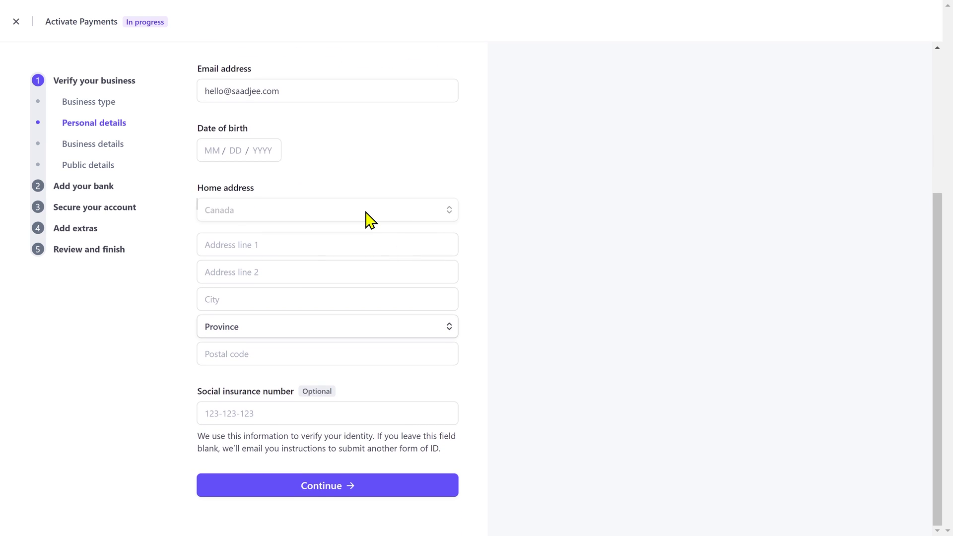
Fill in the address with Ontario as the province and submit the personal details
click(343, 245)
click(314, 272)
click(323, 299)
click(339, 327)
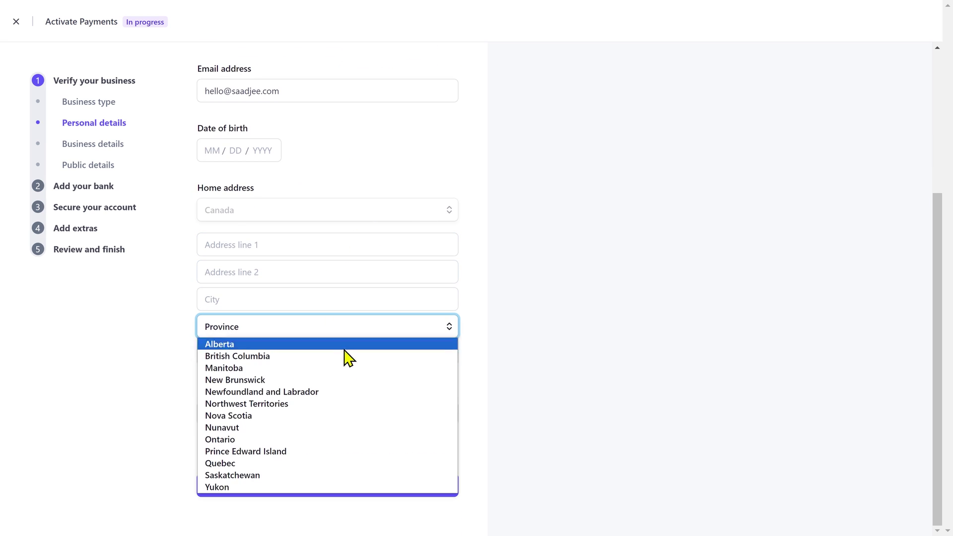
key(o)
key(Return)
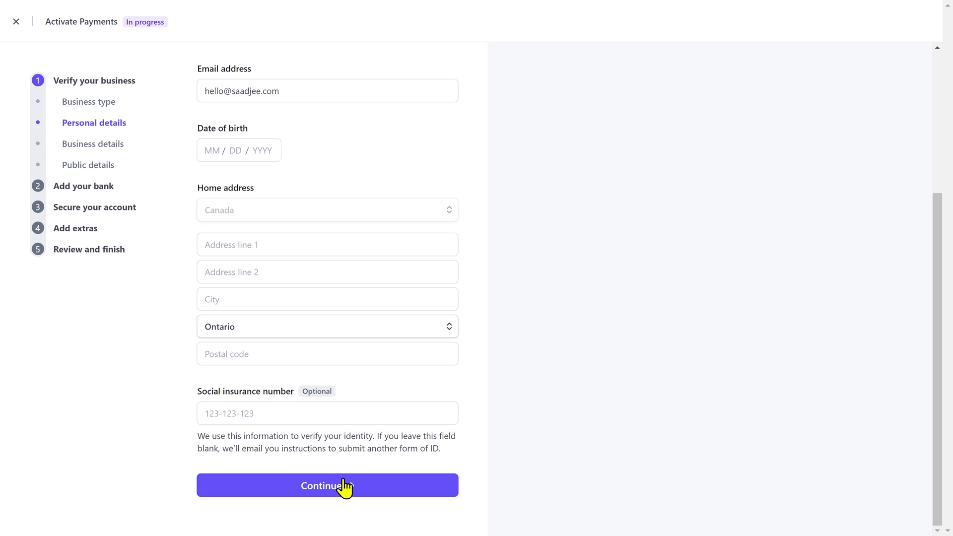
click(337, 492)
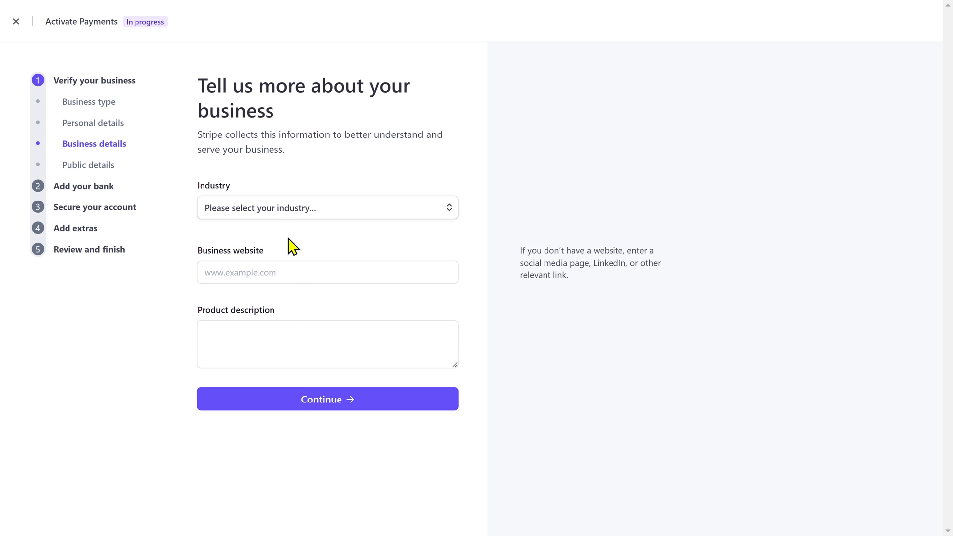
click(378, 217)
scroll(397, 285, down, 3)
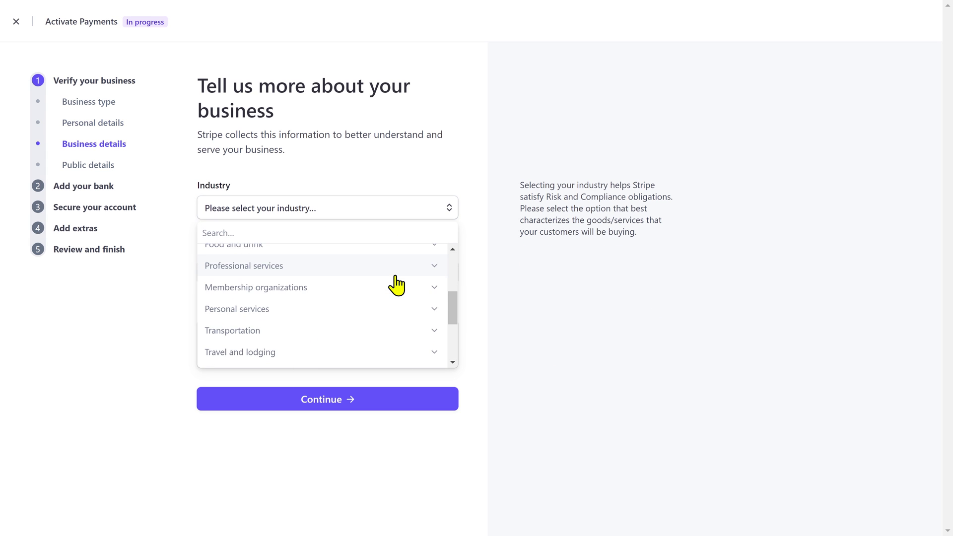
scroll(396, 283, up, 3)
click(348, 347)
scroll(330, 327, down, 3)
click(325, 312)
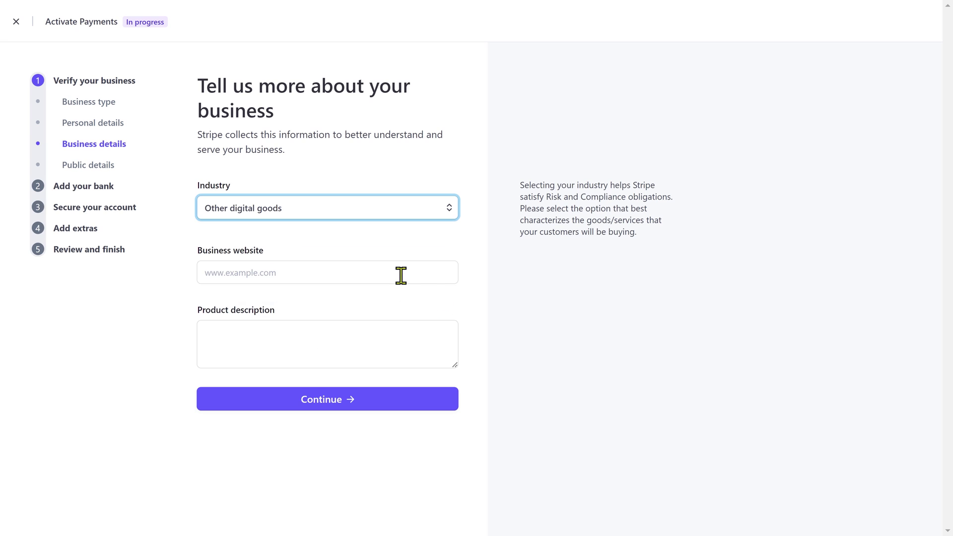
click(397, 279)
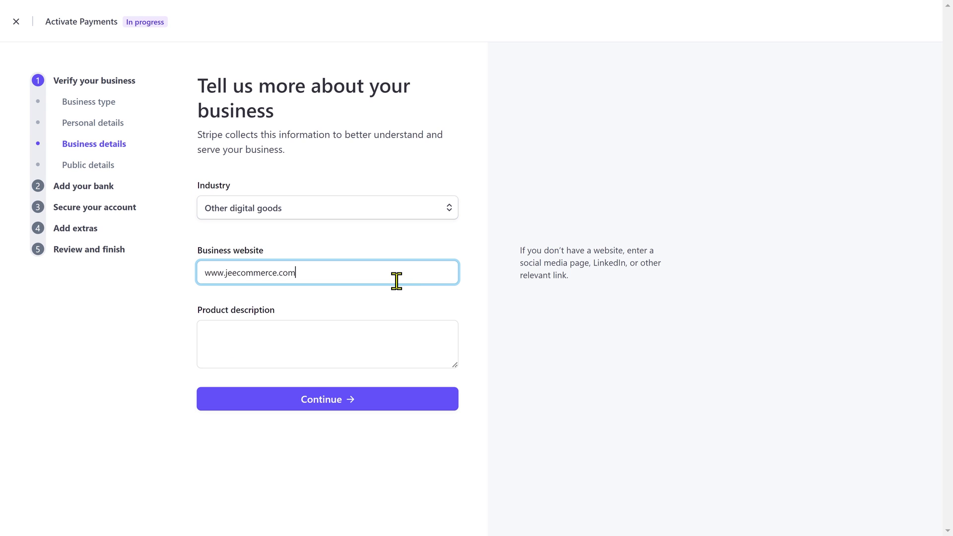
key(Tab)
text(We crea)
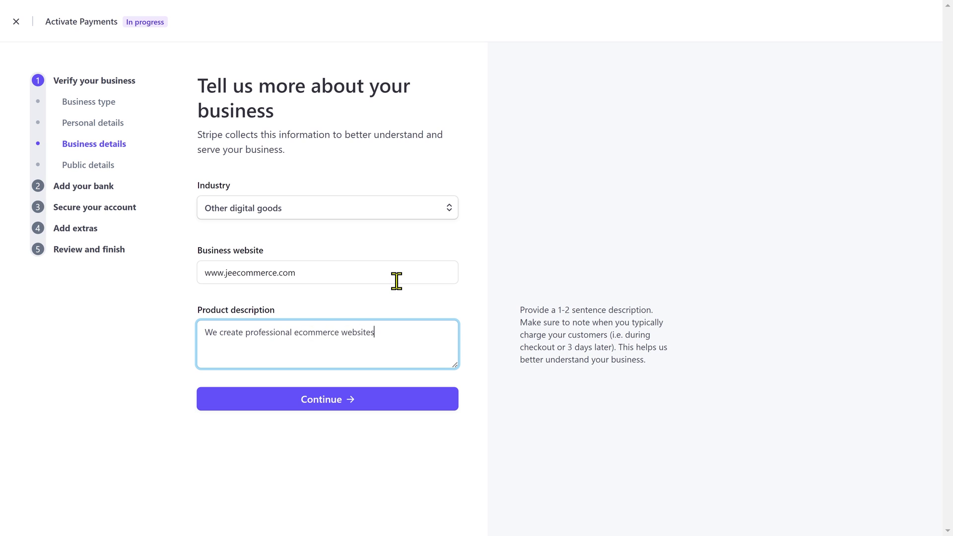
click(359, 406)
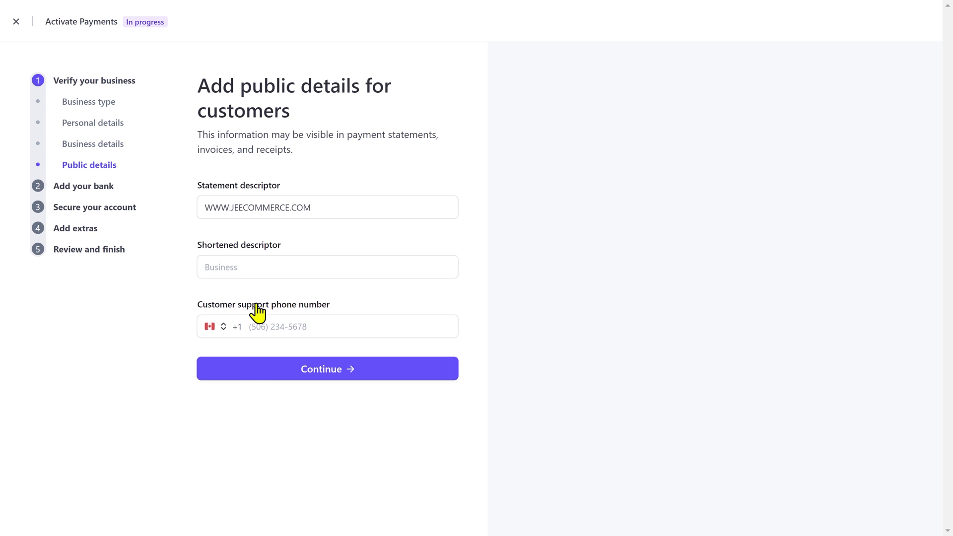
Set statement descriptor JEECOMMERCE and shortened descriptor JEECOM, then add the support phone number
click(350, 203)
key(BackSpace)
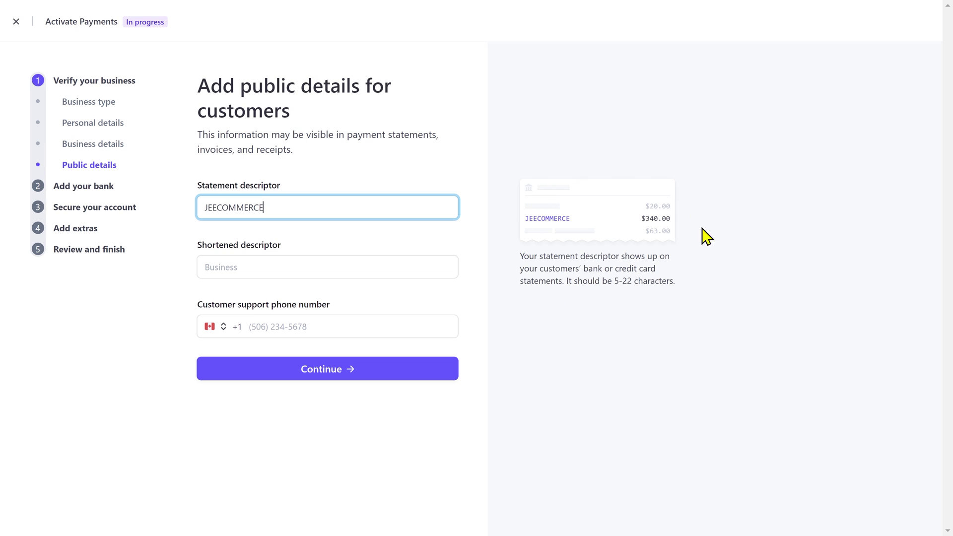
click(286, 267)
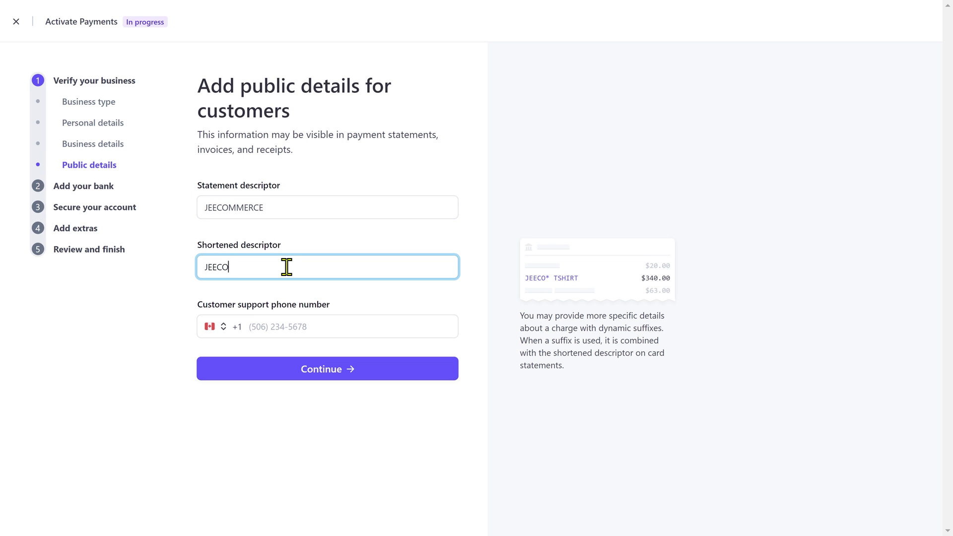
click(334, 325)
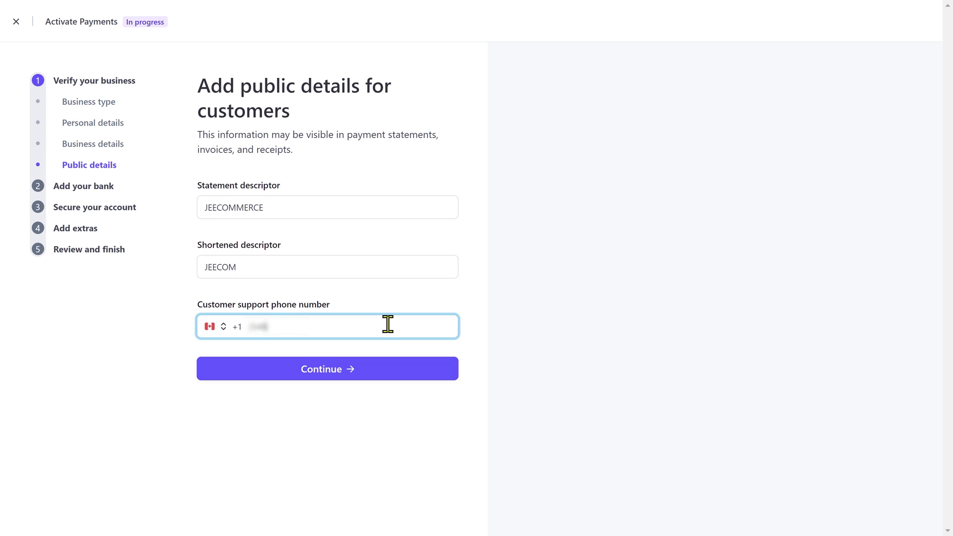
Enter the transit, institution and confirmed account numbers for payouts and submit them
click(357, 370)
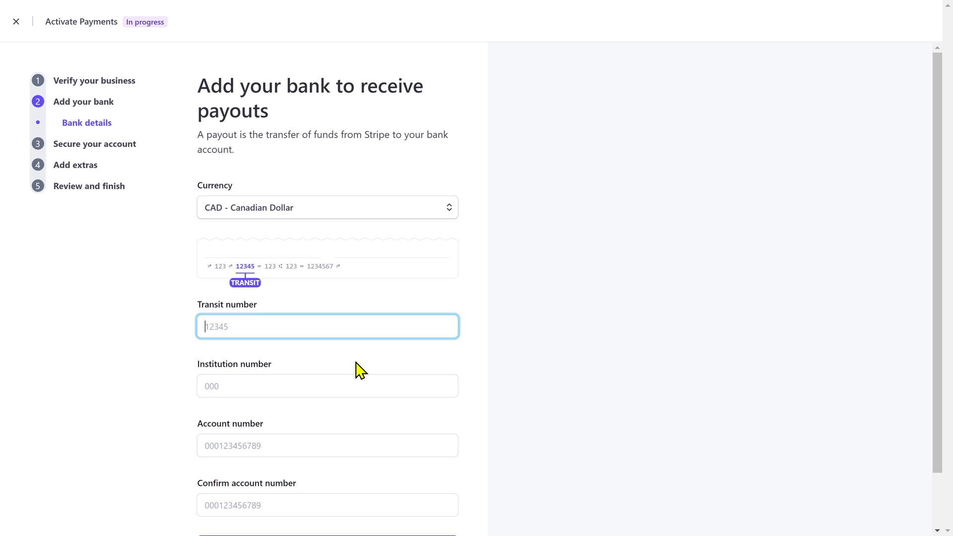
click(474, 247)
scroll(472, 247, down, 1)
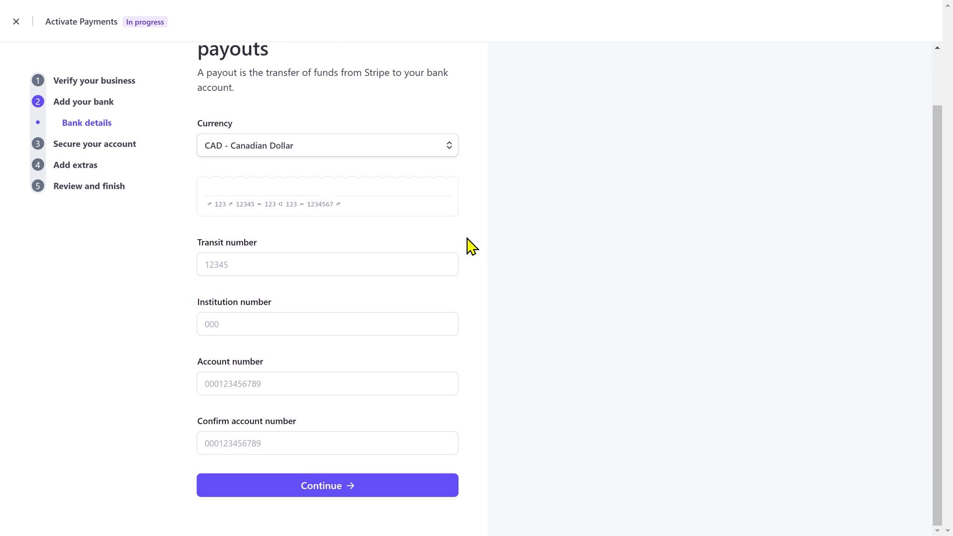
click(263, 266)
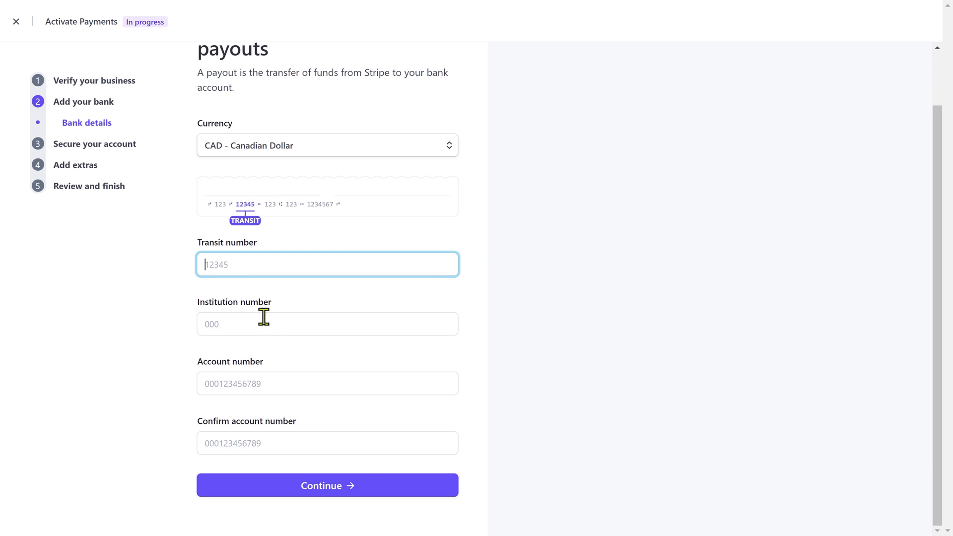
click(264, 323)
click(284, 383)
click(301, 440)
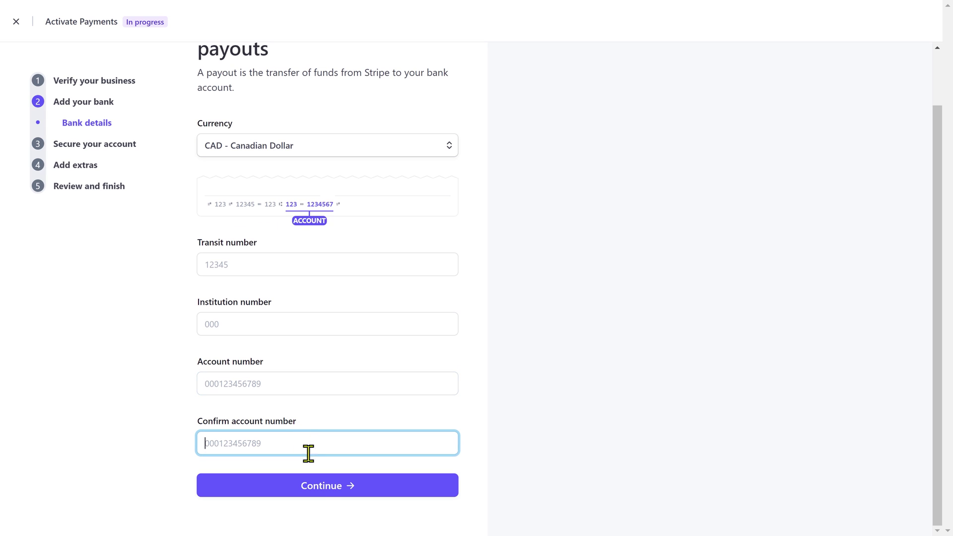
click(332, 491)
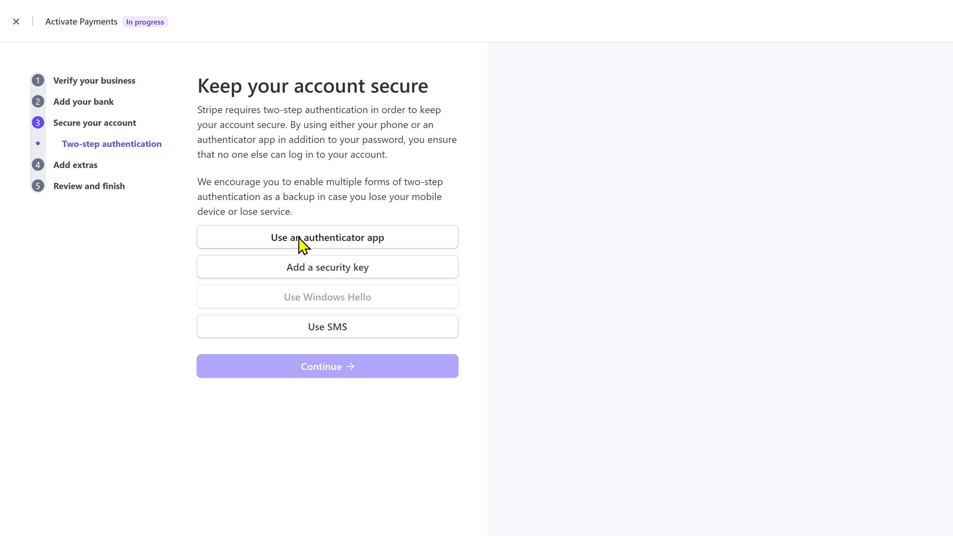
Enable authenticator-app two-step authentication with the app code and save the backup code
click(300, 246)
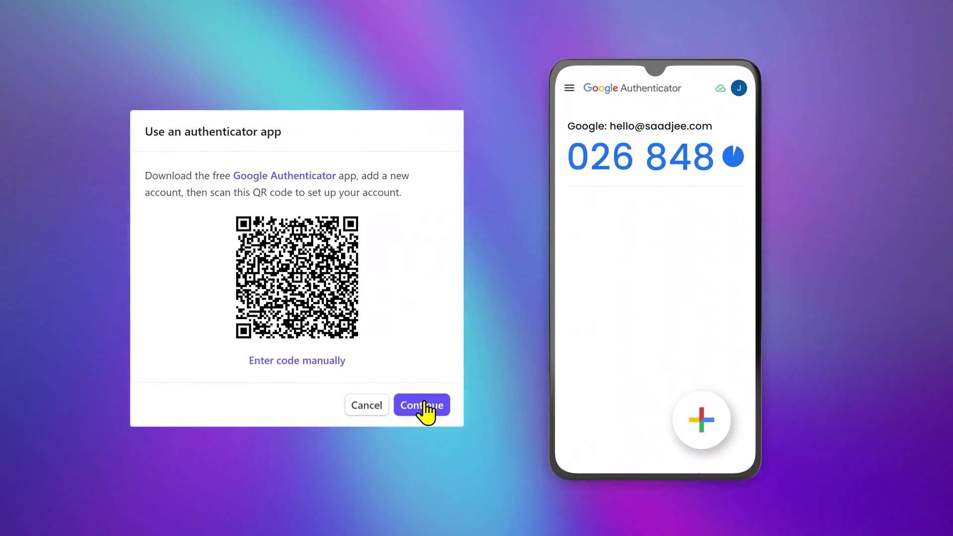
click(423, 405)
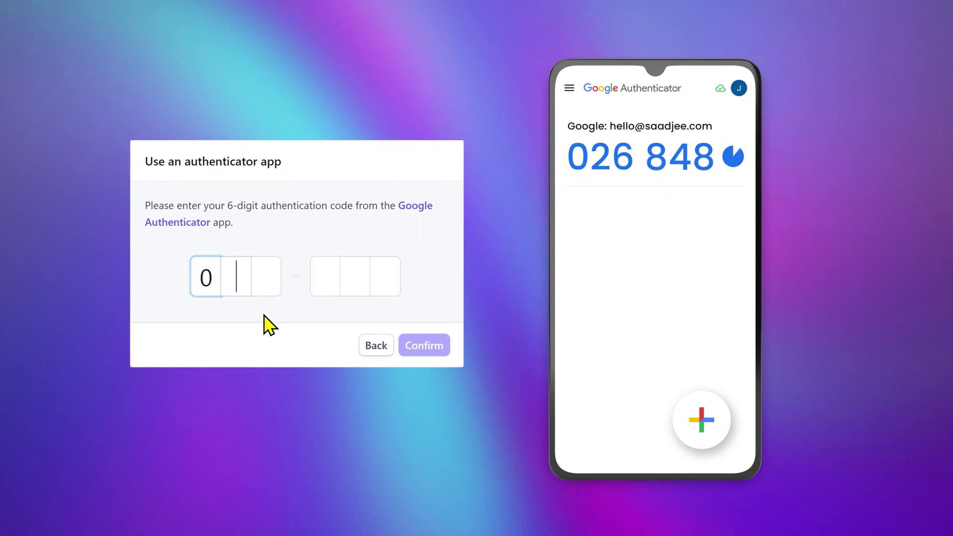
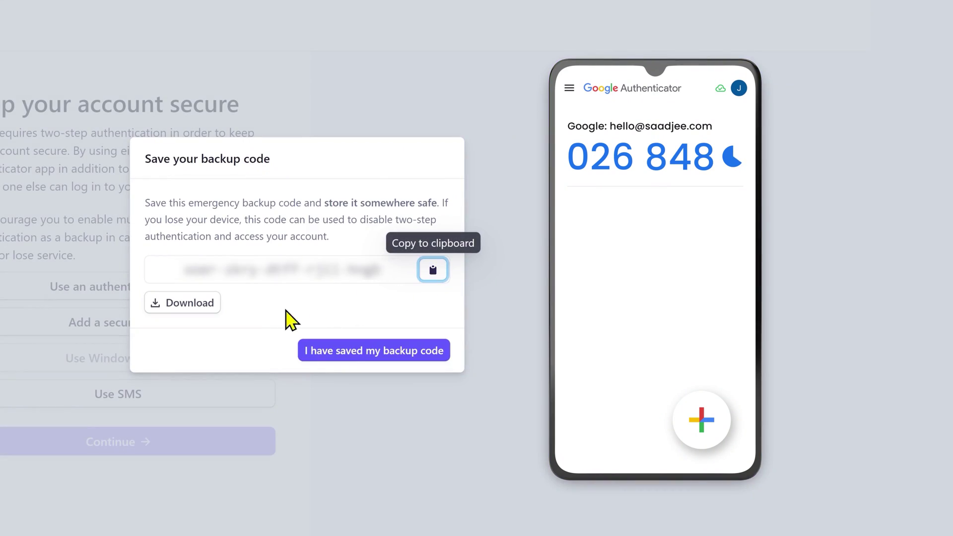
click(197, 314)
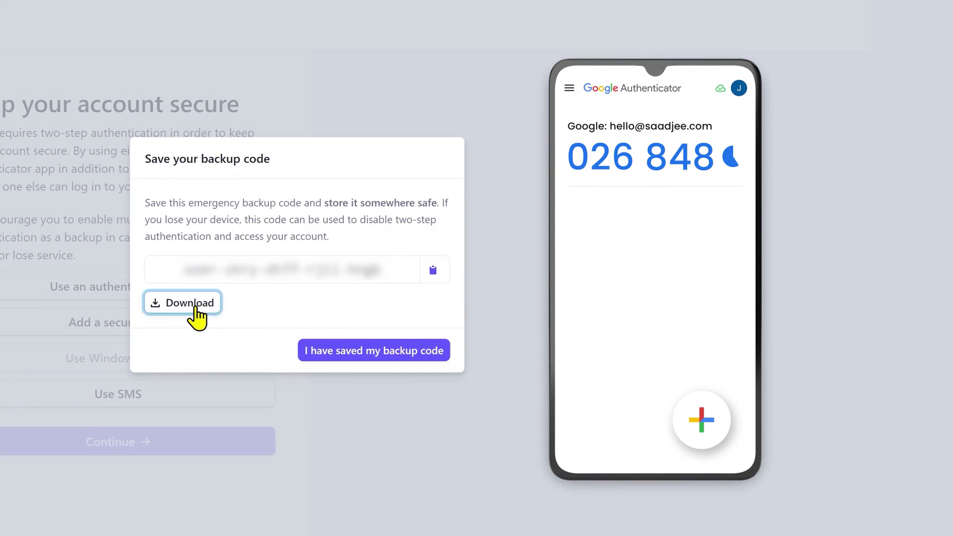
click(388, 353)
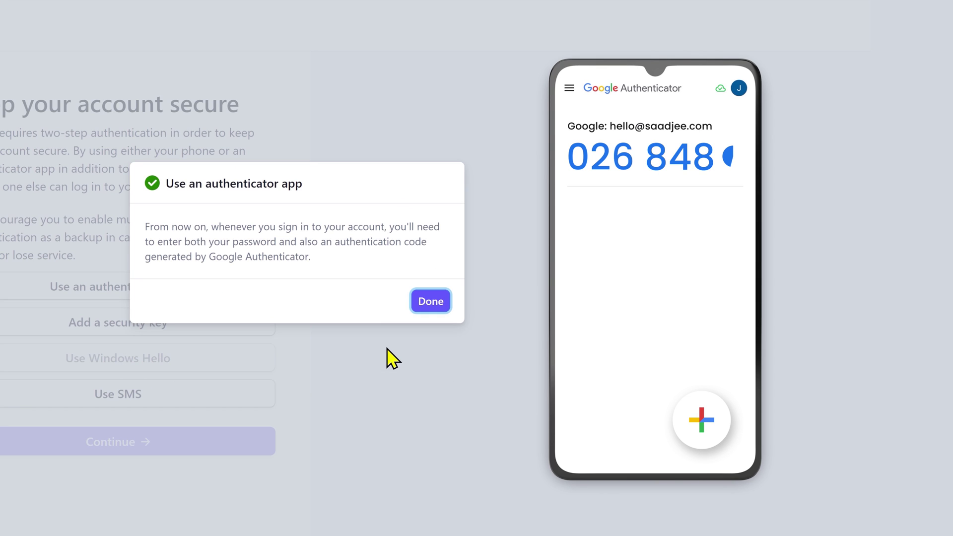
click(412, 310)
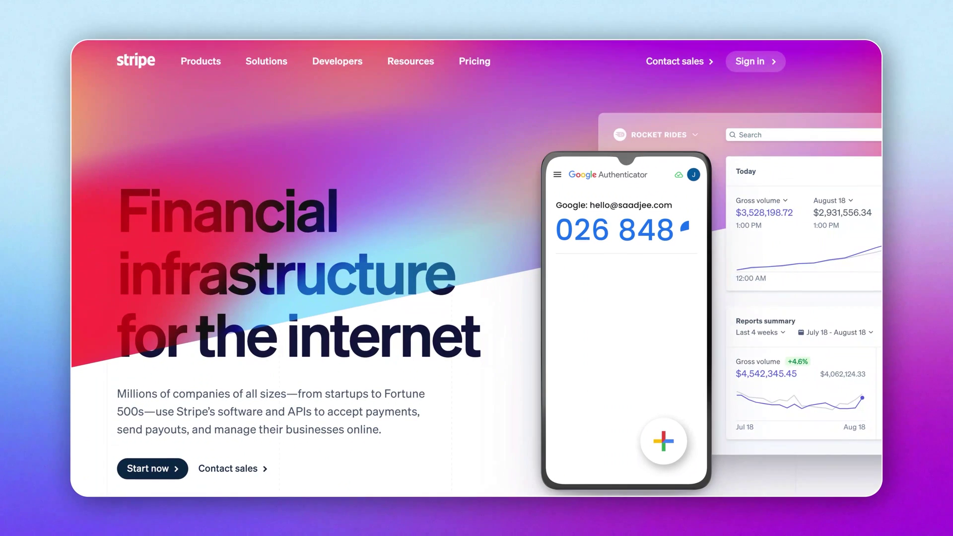
Sign back in with the account e-mail, password and two-step verification code
click(750, 61)
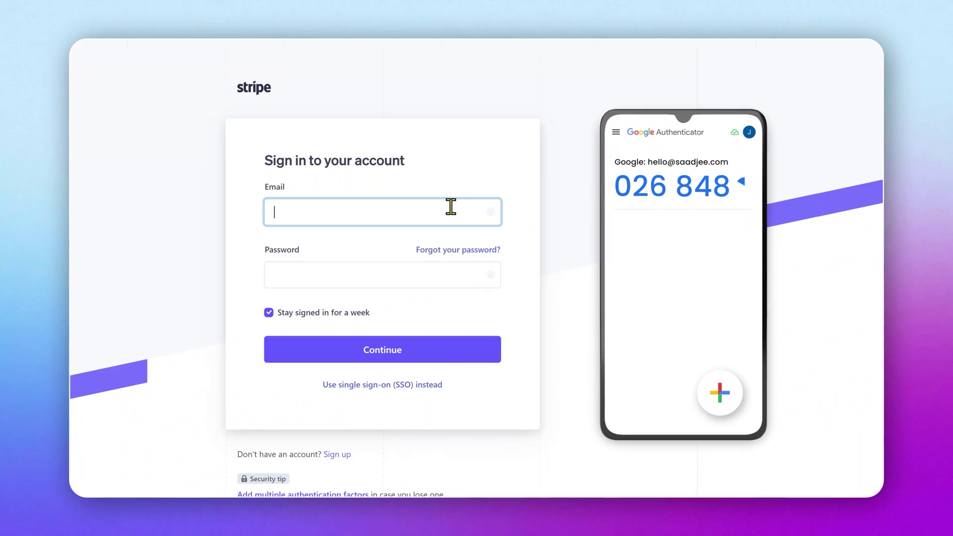
key(Tab)
text(****************)
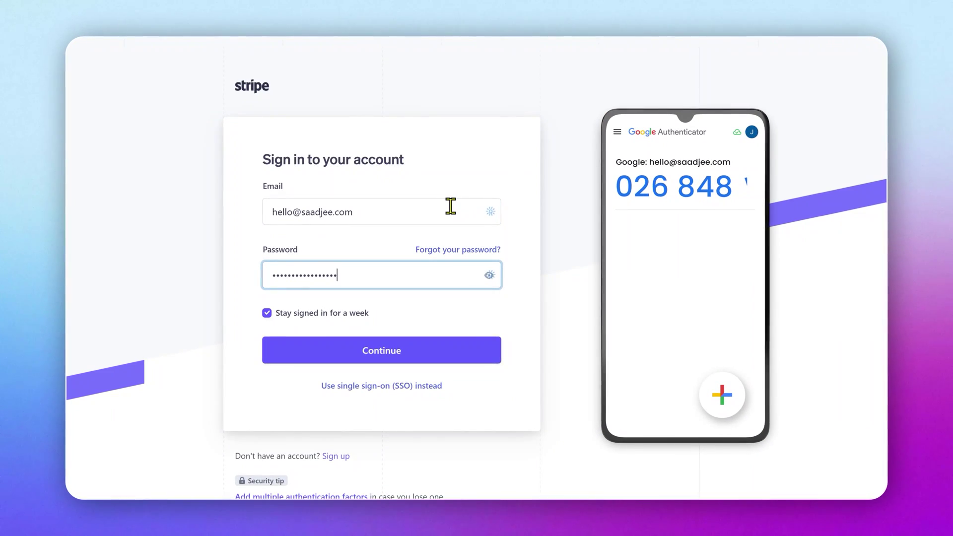
click(409, 355)
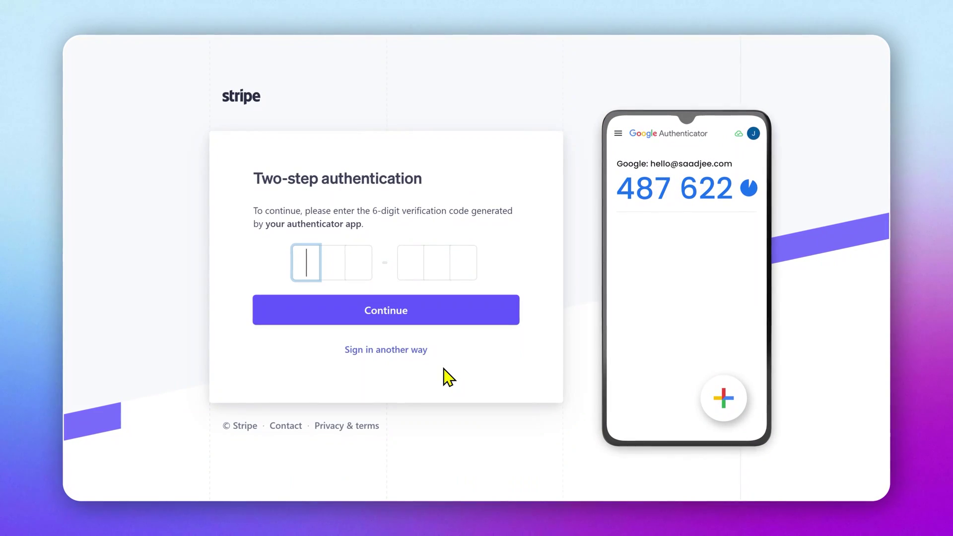
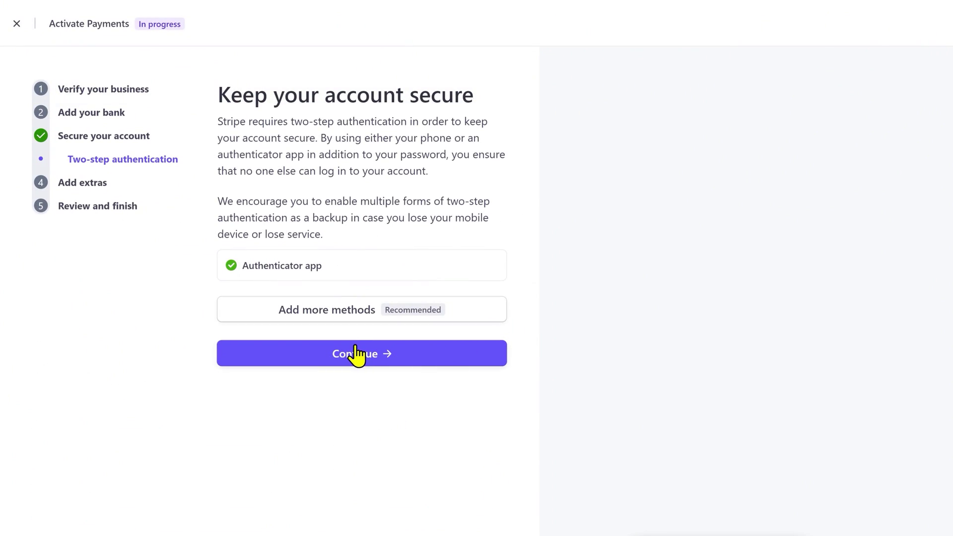
Choose General - Services as the tax product category and continue to Review and finish
click(357, 355)
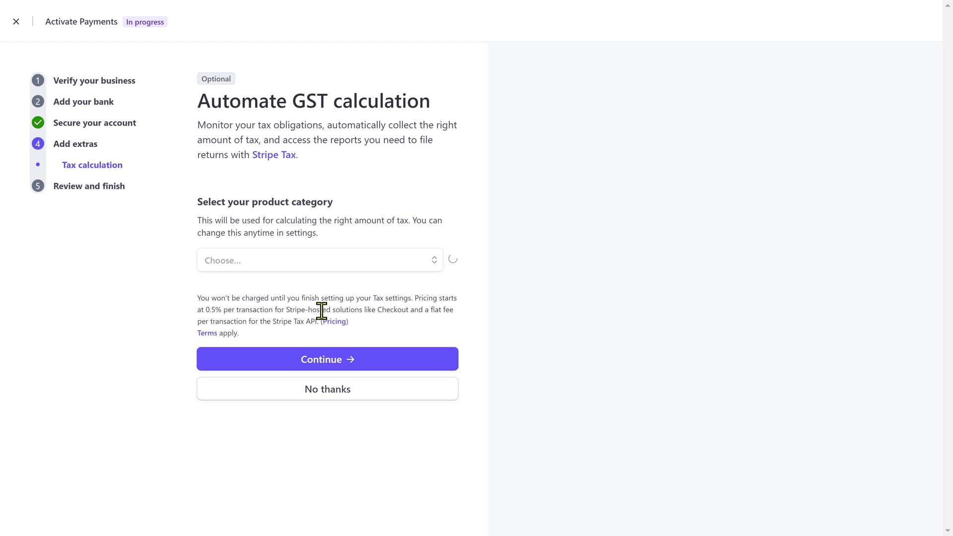
click(411, 274)
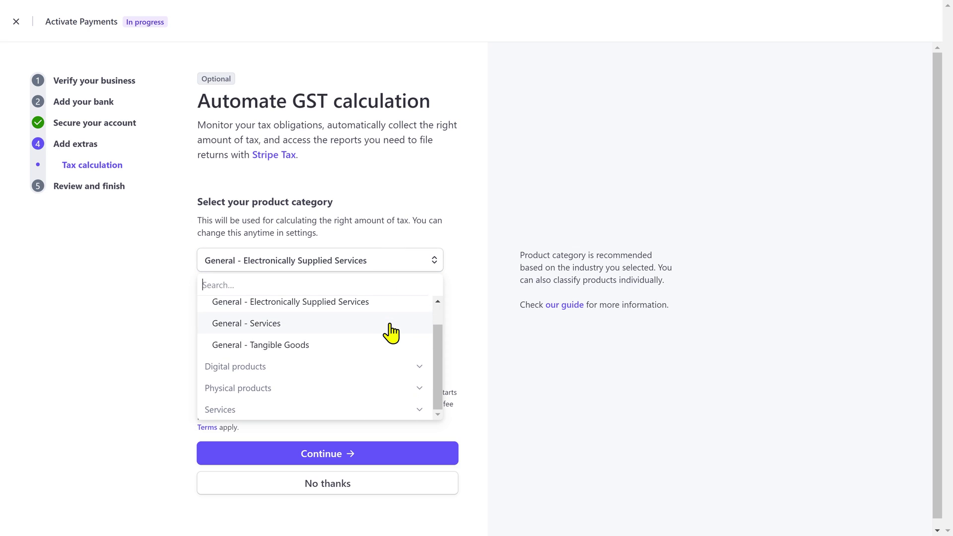
click(383, 326)
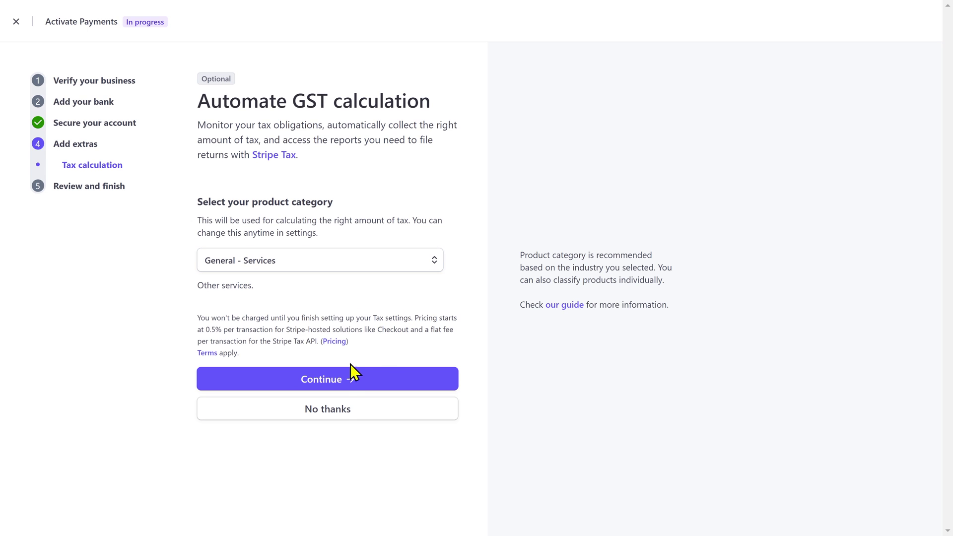
click(342, 381)
scroll(468, 268, down, 6)
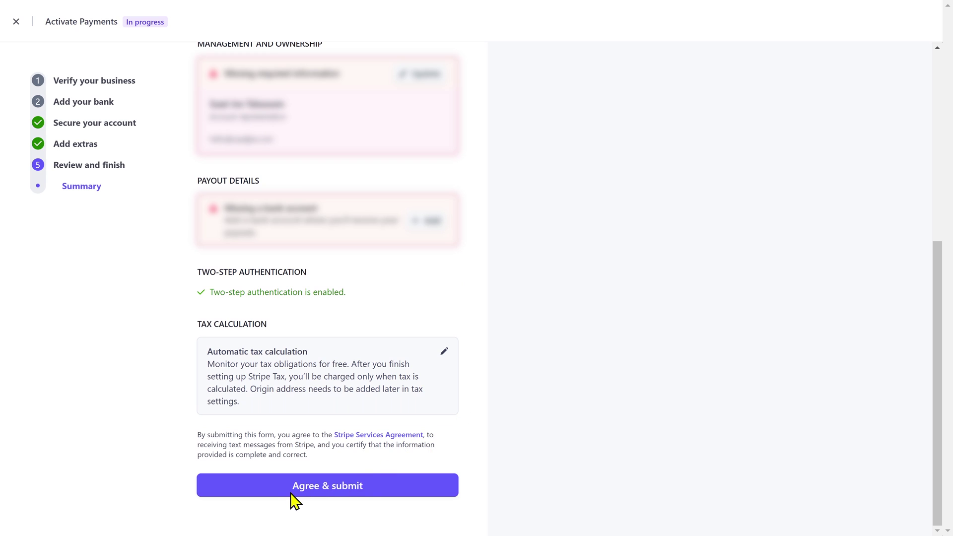
Agree and submit the activation, then browse the Home overview's date range and Monthly filters
click(357, 489)
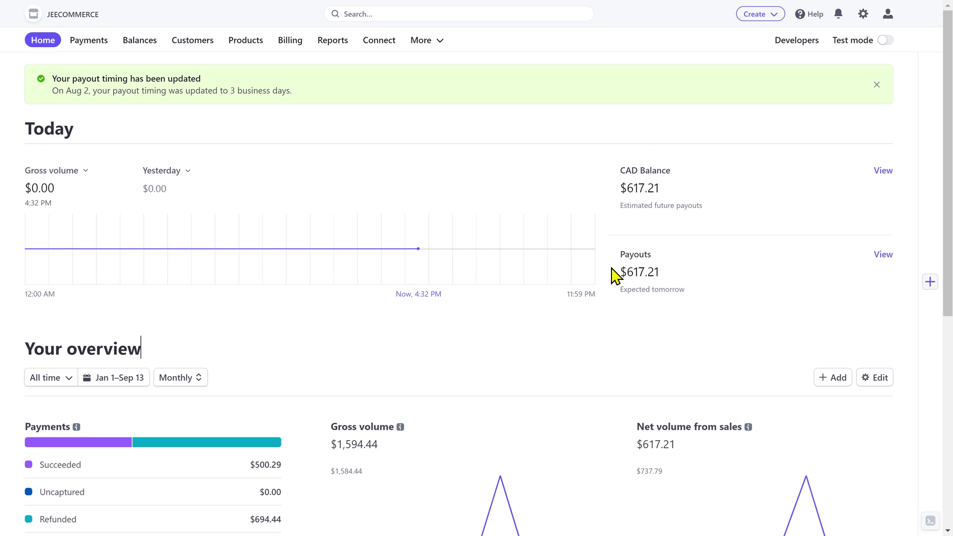
scroll(633, 301, down, 4)
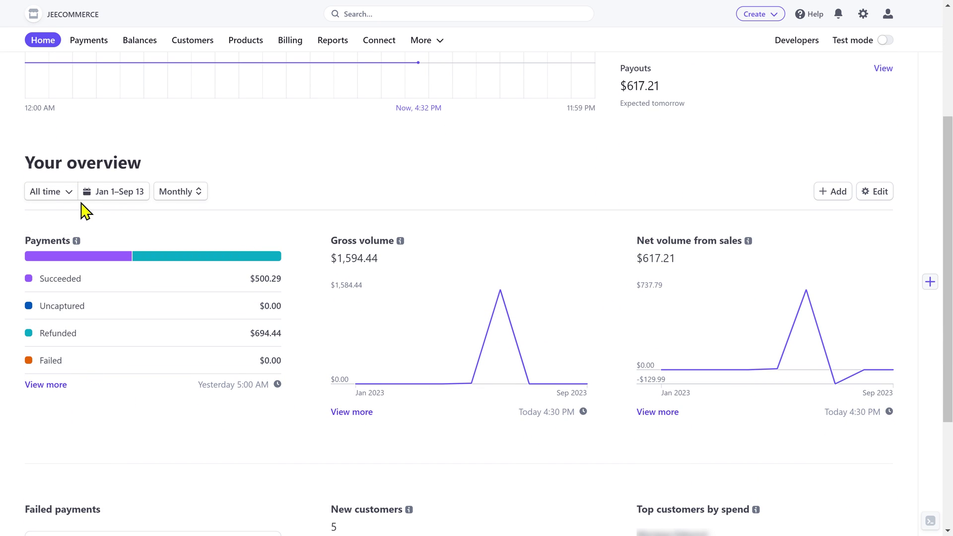
click(55, 193)
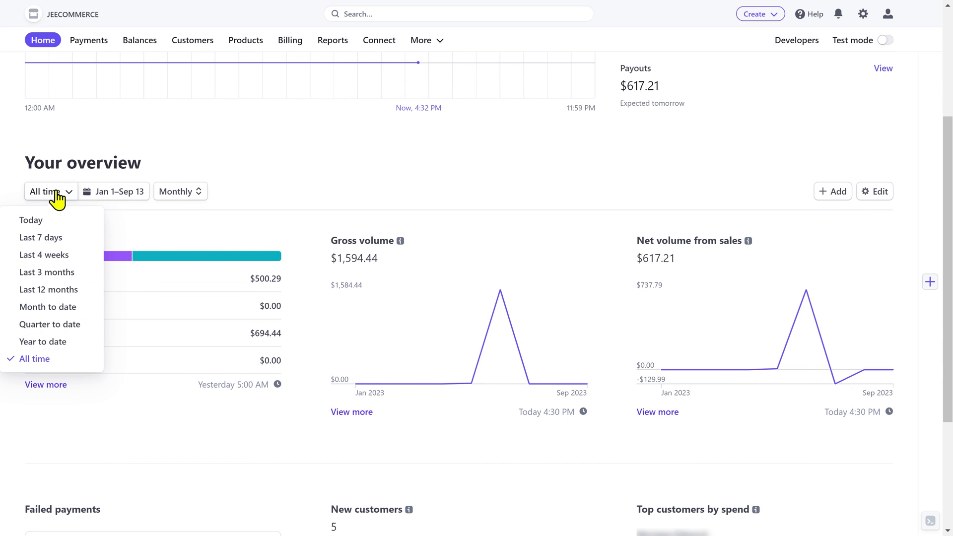
click(125, 198)
click(193, 194)
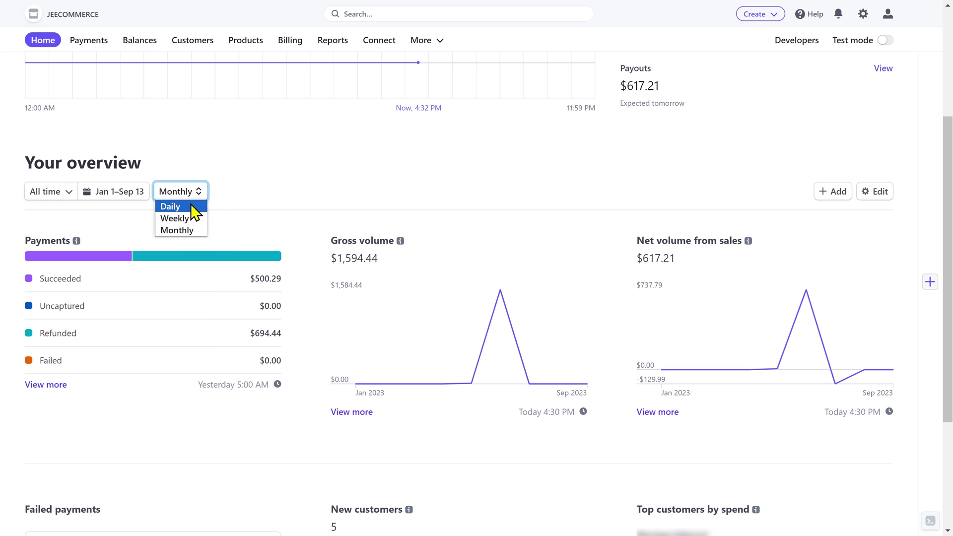
click(265, 239)
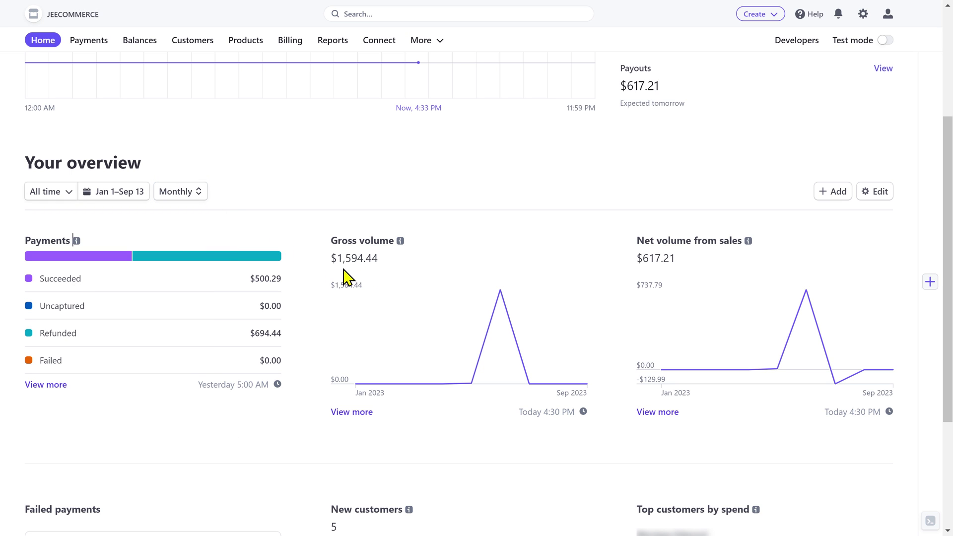
scroll(646, 273, down, 4)
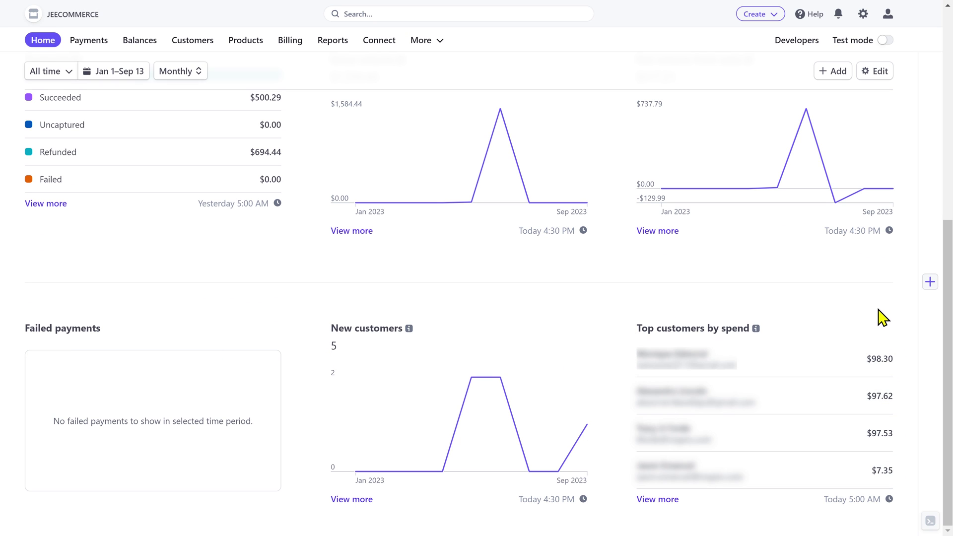
scroll(308, 320, up, 8)
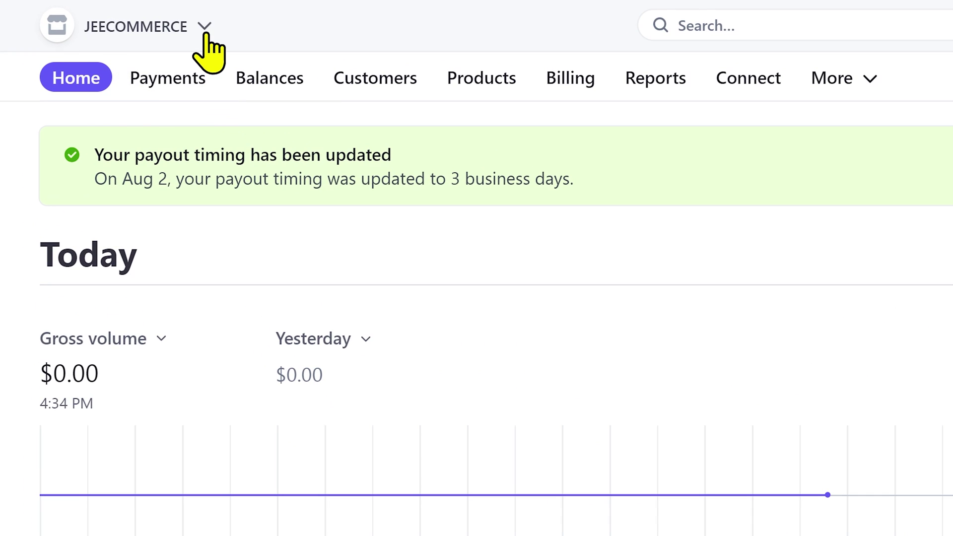
click(204, 27)
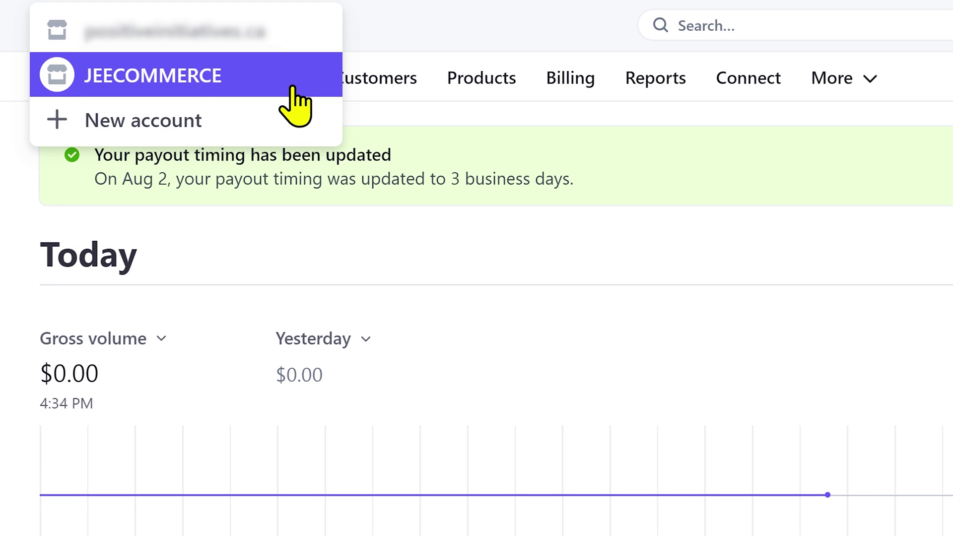
click(248, 119)
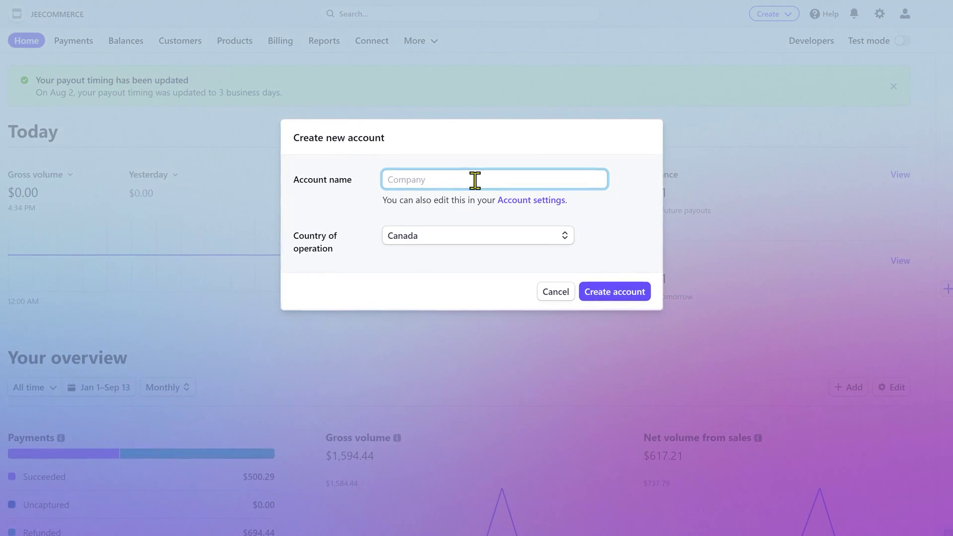
text(JEECREATIVE)
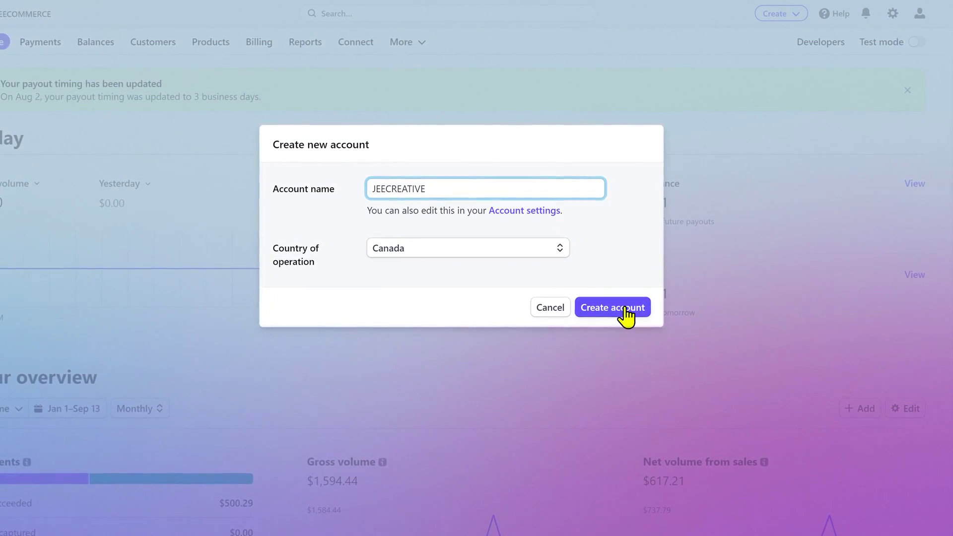
click(550, 308)
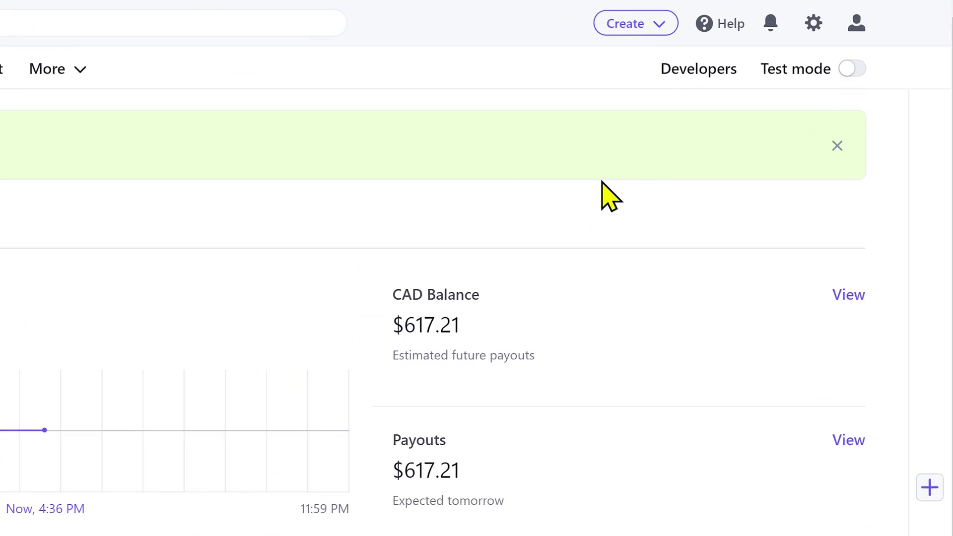
Turn on test mode, look over the Home dashboard, and open the Payments list
click(840, 80)
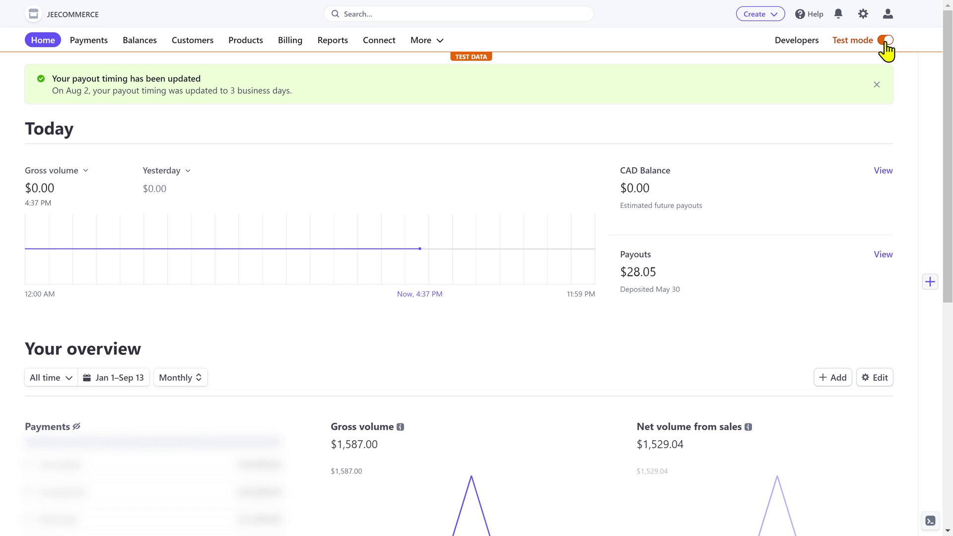
scroll(607, 314, down, 6)
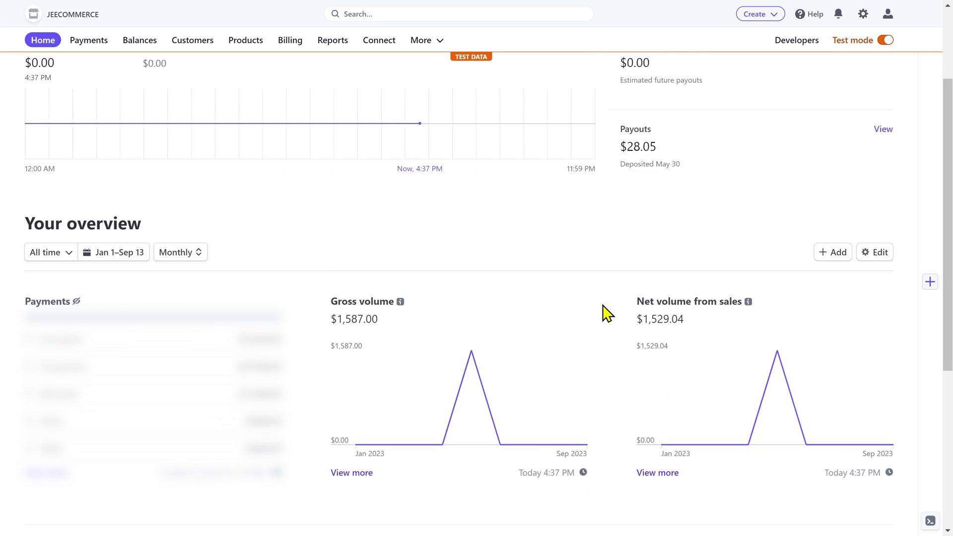
scroll(607, 313, up, 2)
scroll(607, 313, up, 4)
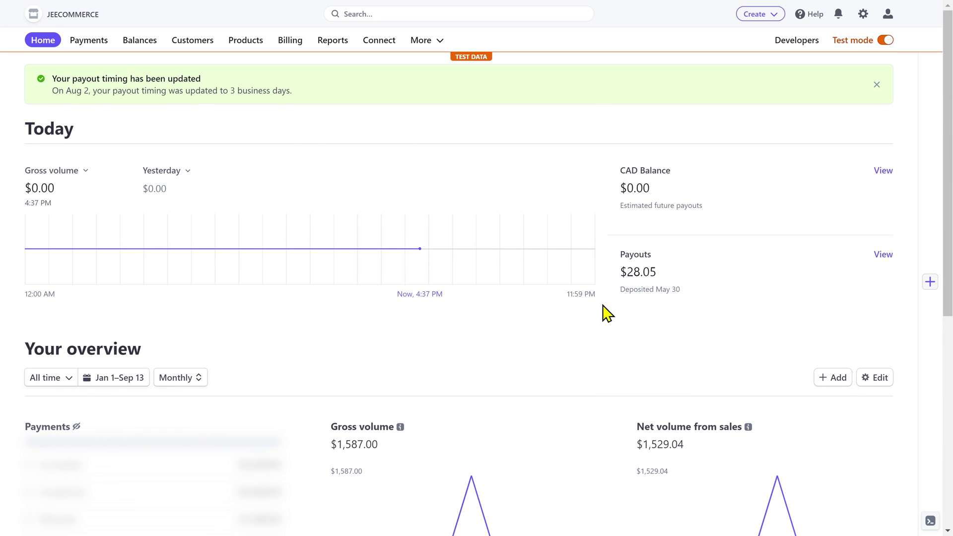
click(193, 41)
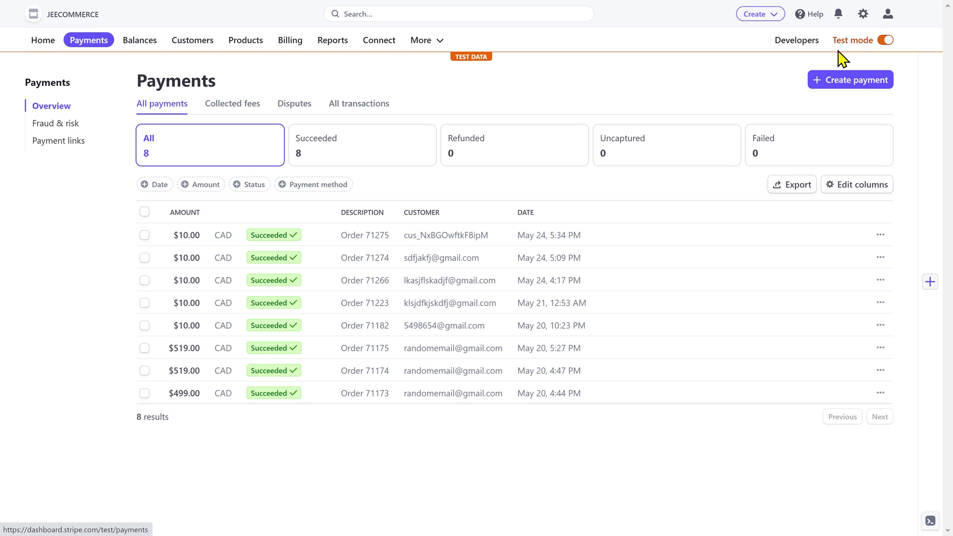
Turn test mode off, filter payments by Succeeded, Refunded, Uncaptured and Failed, then view Disputes
click(883, 43)
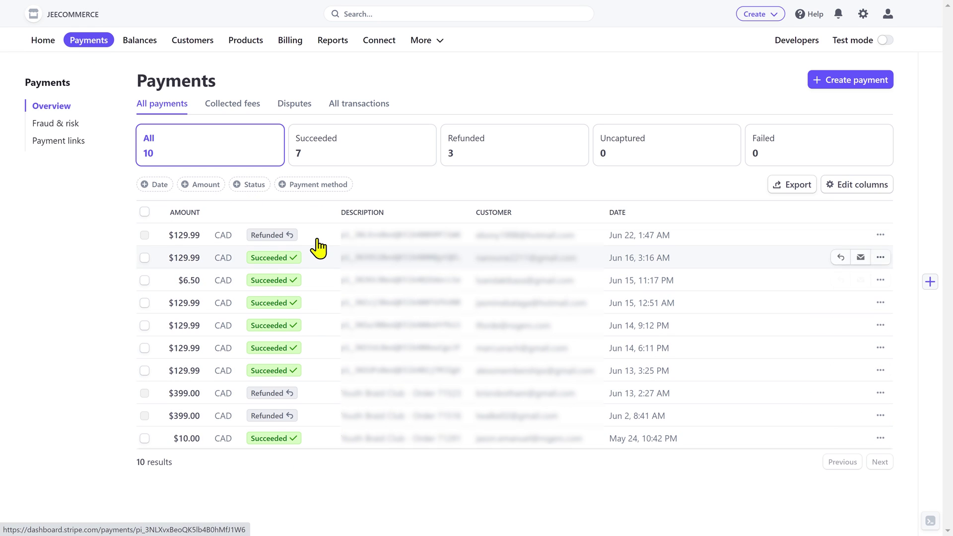
mouse_move(270, 268)
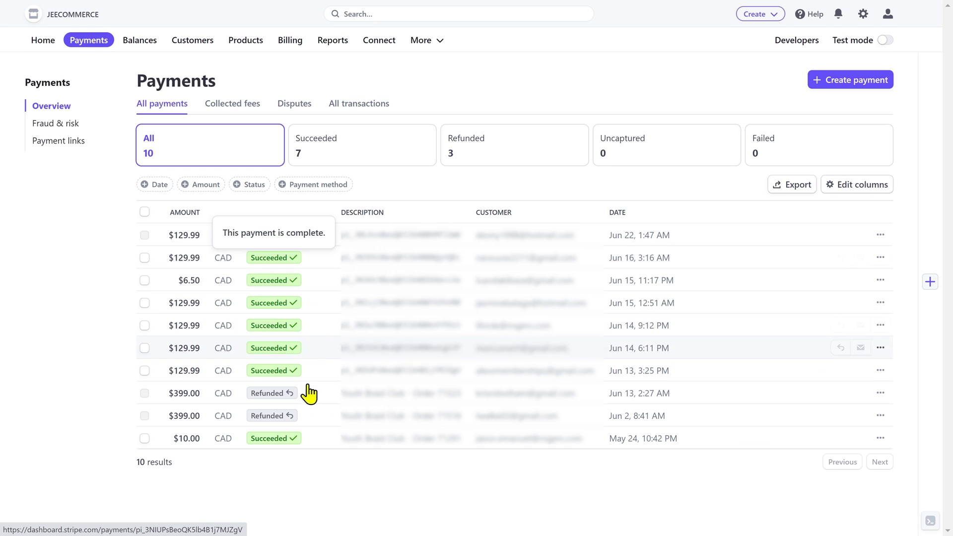
mouse_move(276, 404)
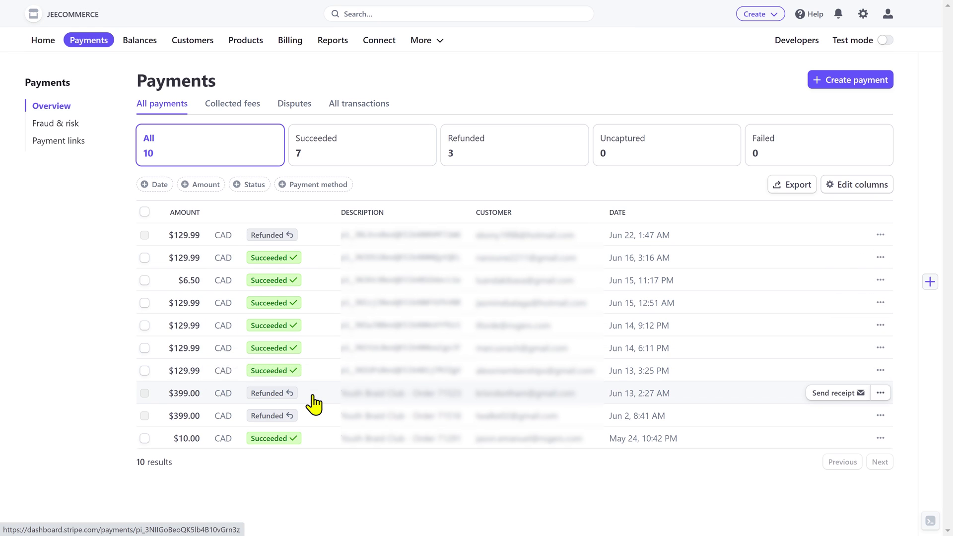
click(369, 156)
click(507, 152)
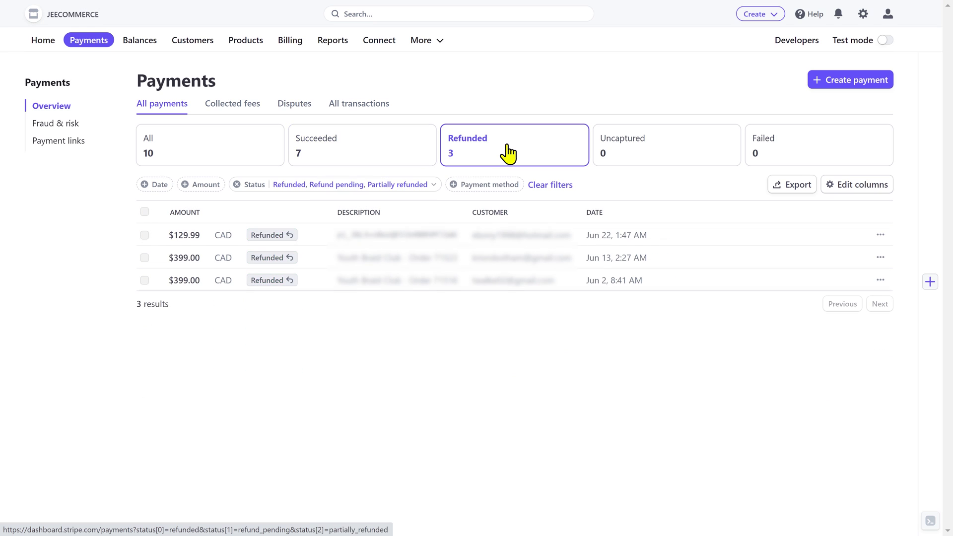
click(683, 151)
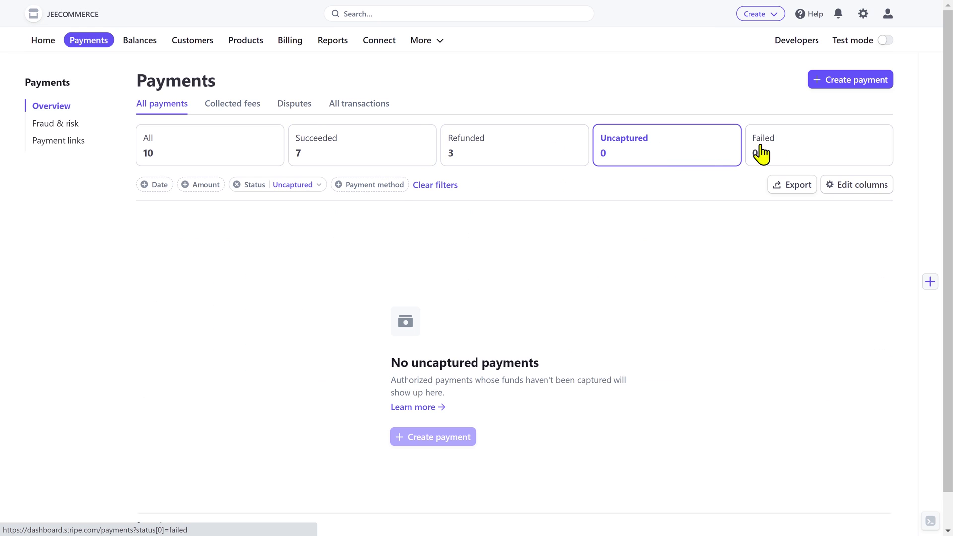
click(810, 152)
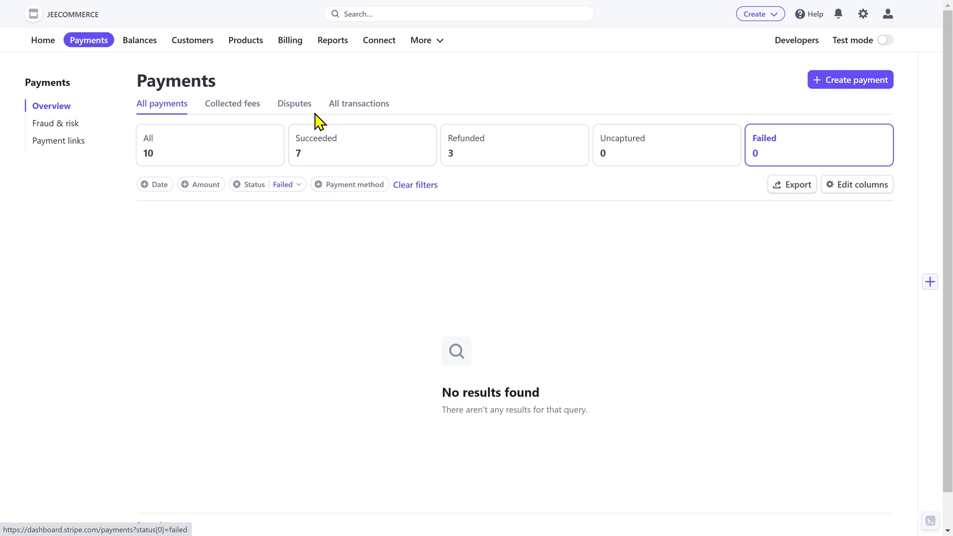
click(301, 106)
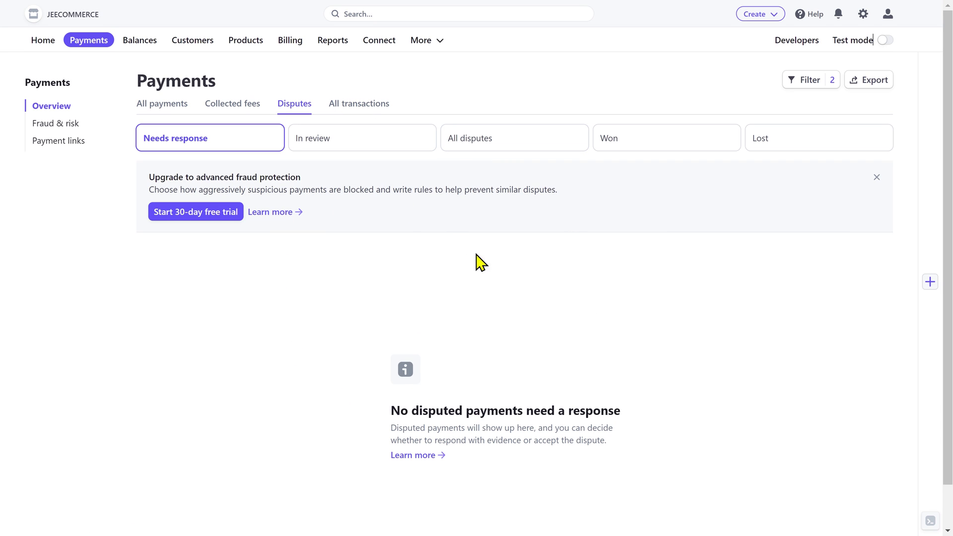
Scroll through the Fraud & risk report and look into the 30-day Radar free trial
click(64, 128)
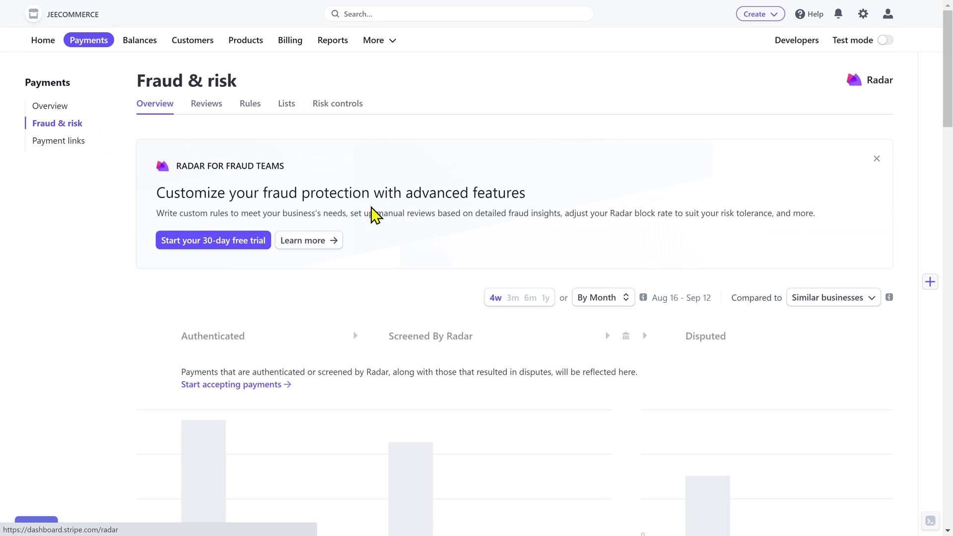
scroll(421, 273, down, 10)
scroll(437, 279, down, 15)
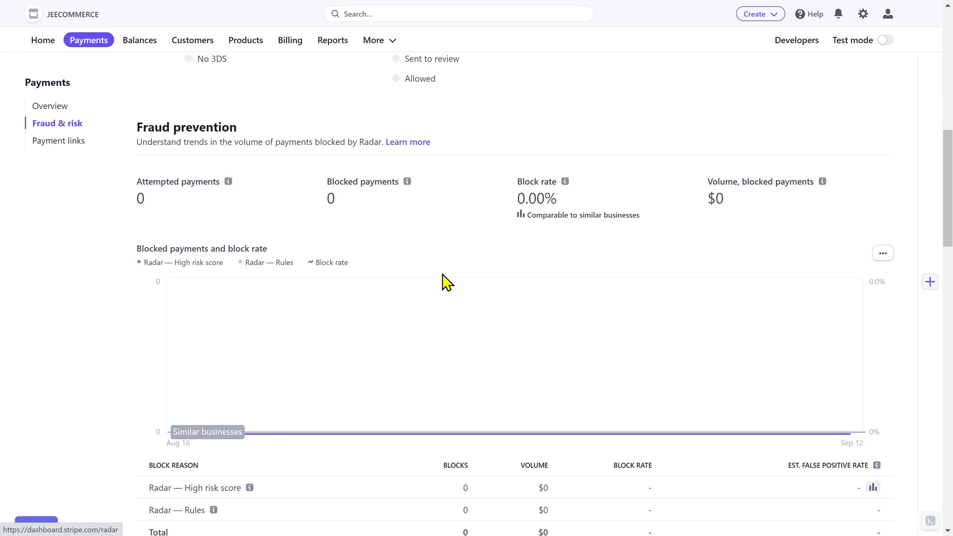
scroll(446, 282, down, 10)
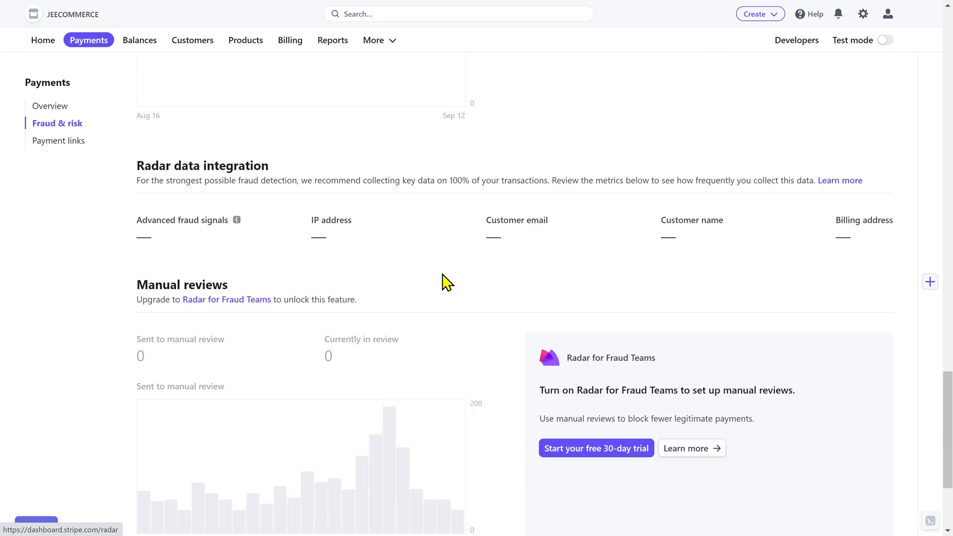
scroll(445, 282, up, 10)
scroll(446, 282, up, 20)
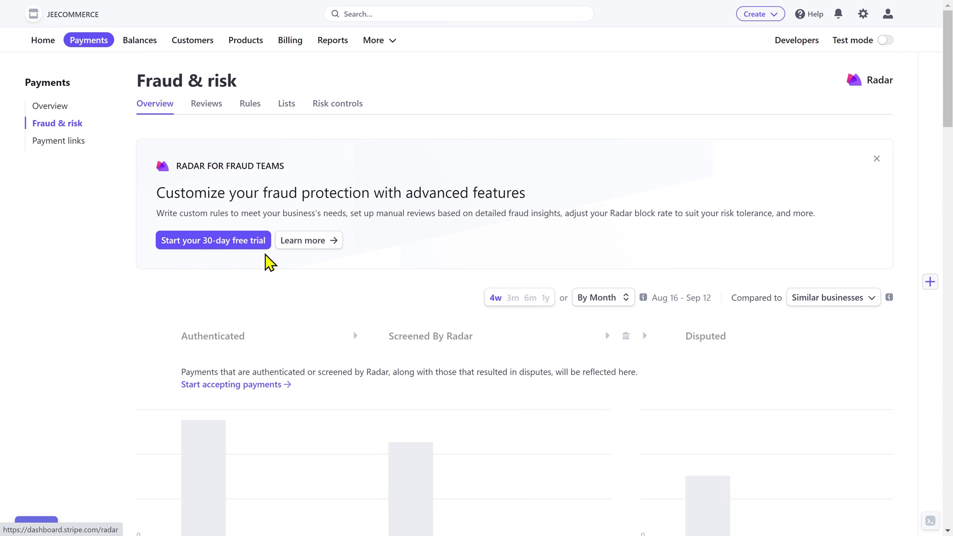
click(240, 243)
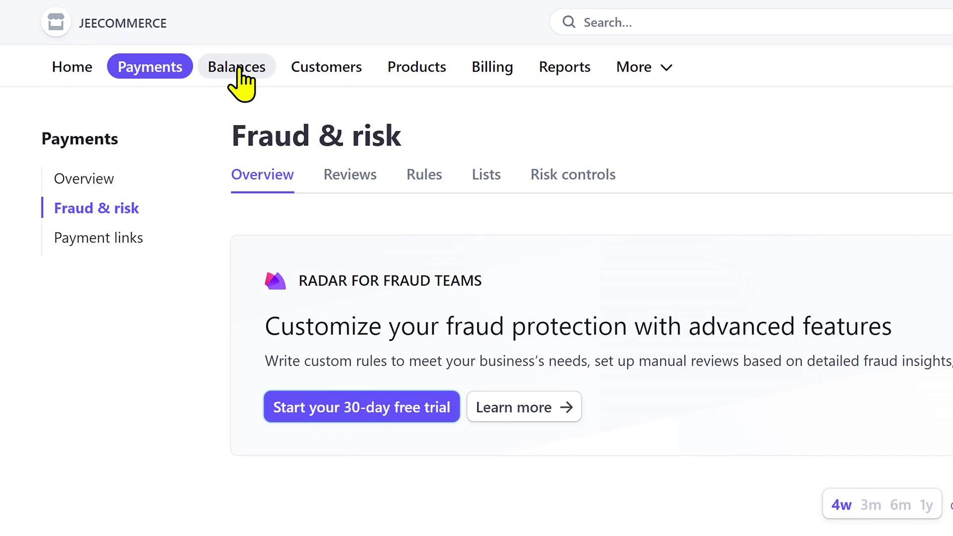
Review the account balances, then view the daily automatic payout schedule and standard payout speed
click(238, 69)
scroll(140, 46, down, 5)
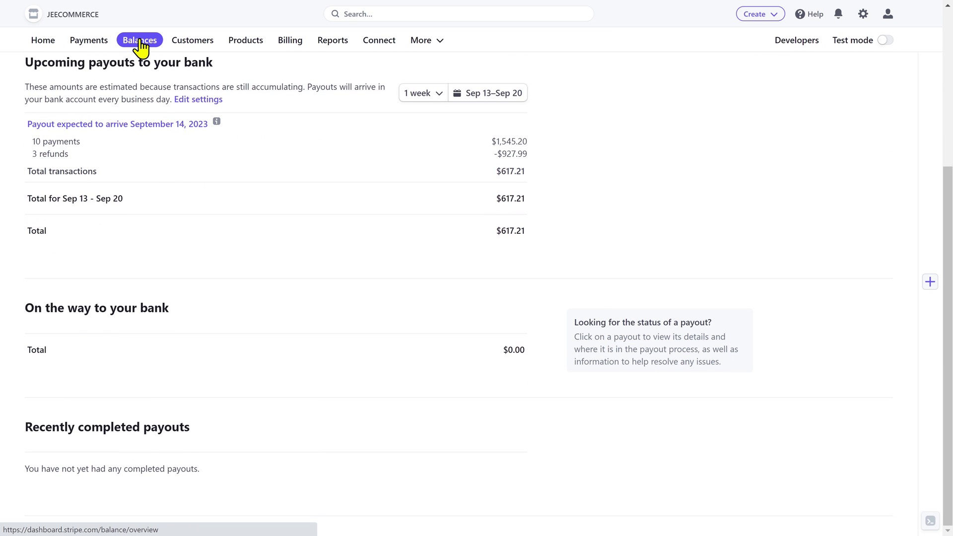
scroll(140, 46, up, 5)
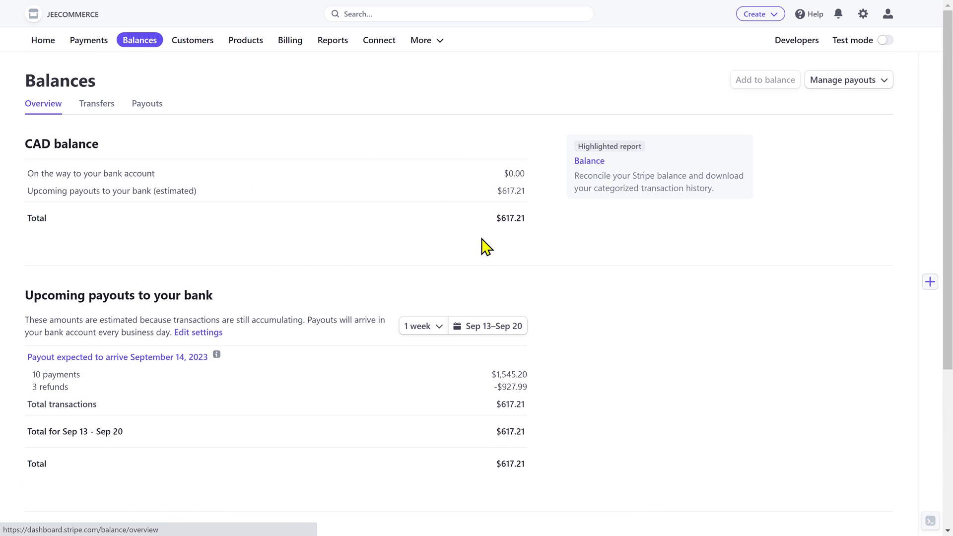
scroll(398, 249, down, 3)
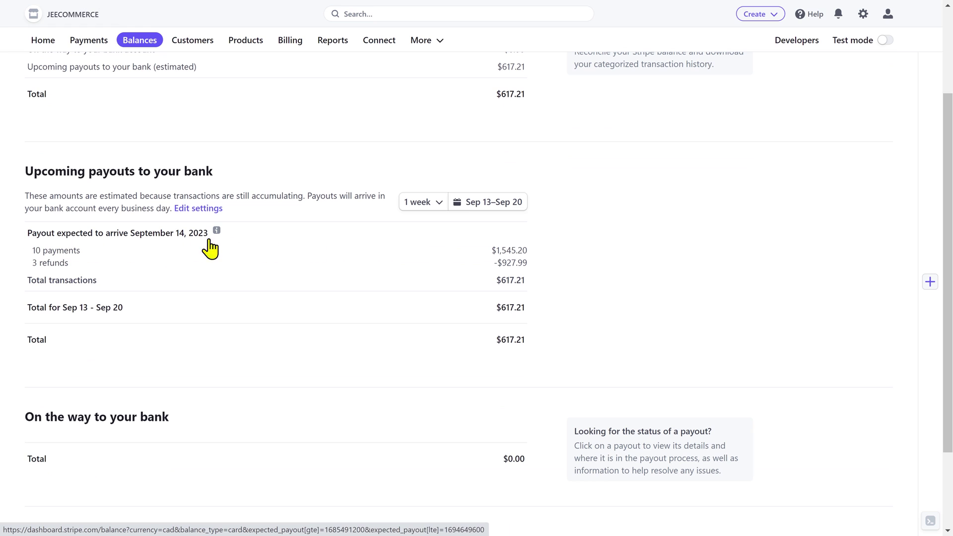
click(198, 208)
scroll(240, 187, down, 3)
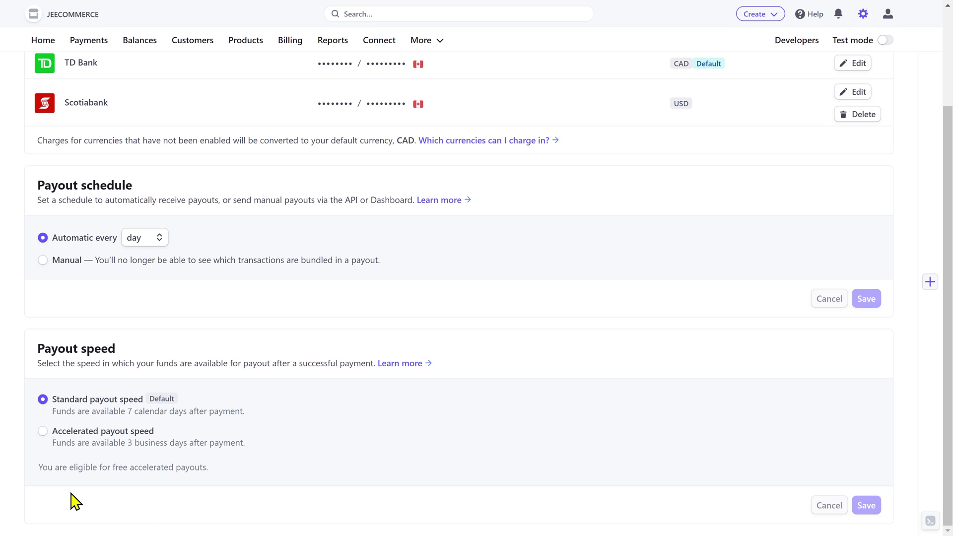
Open the Customers list, look over an empty Create customer form, then cancel it
click(191, 46)
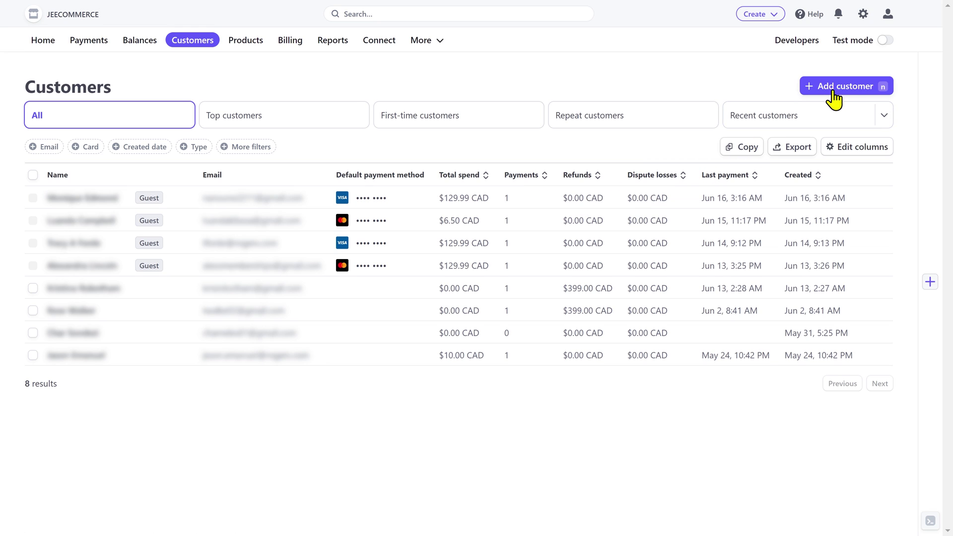
click(853, 88)
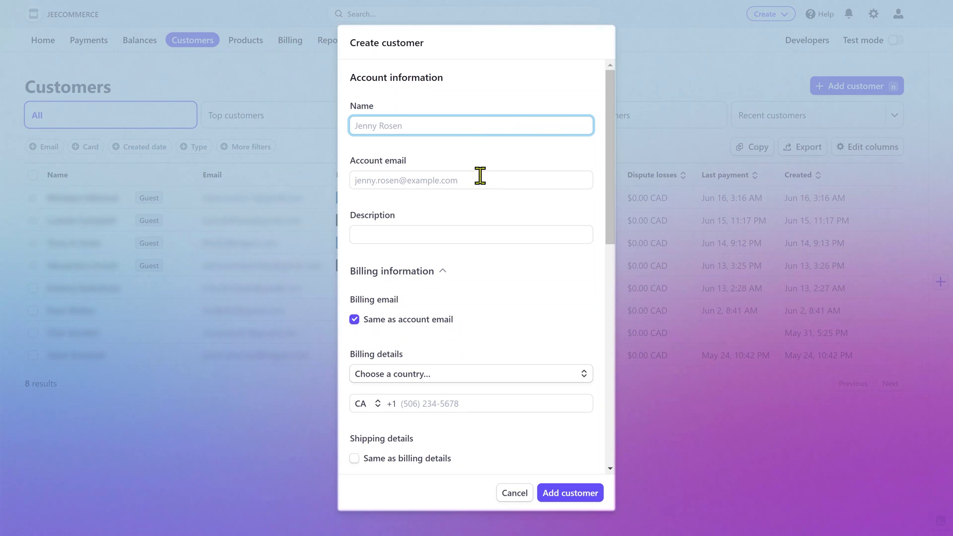
click(480, 179)
click(477, 236)
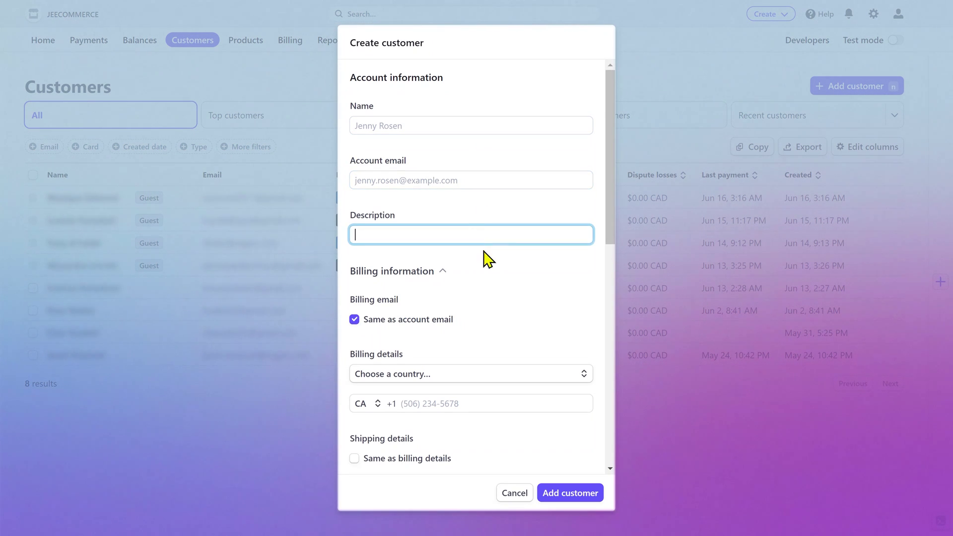
scroll(501, 273, down, 8)
scroll(509, 287, down, 3)
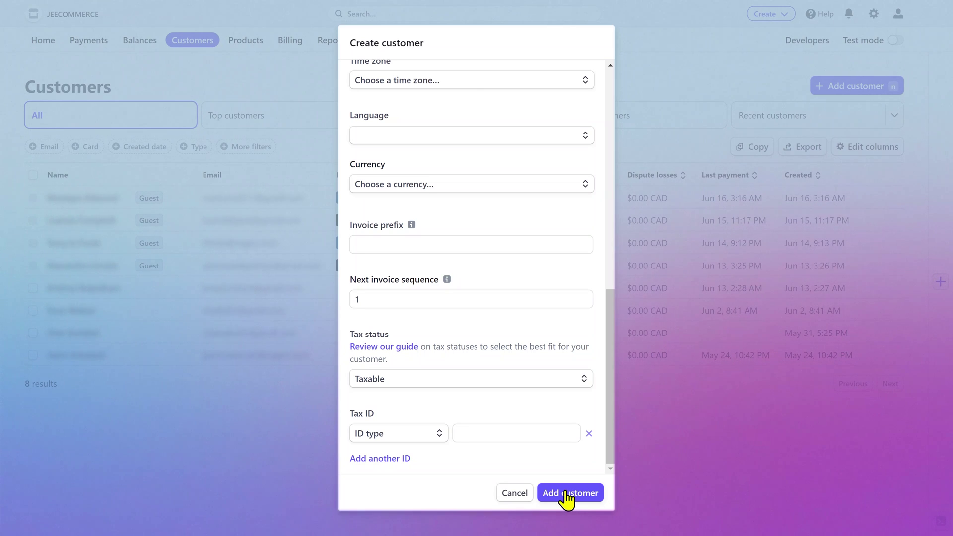
click(515, 493)
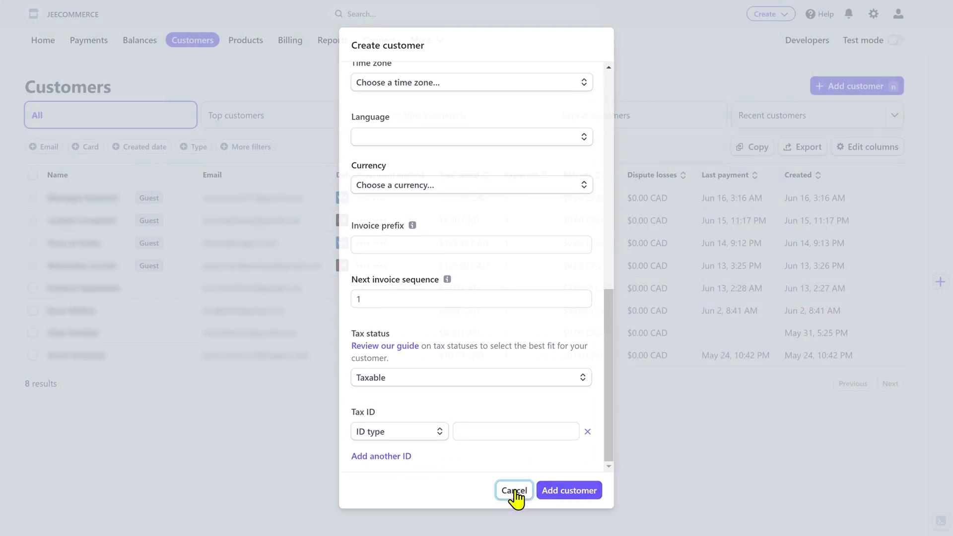
Go to the Products list of six products and begin a new product
click(246, 48)
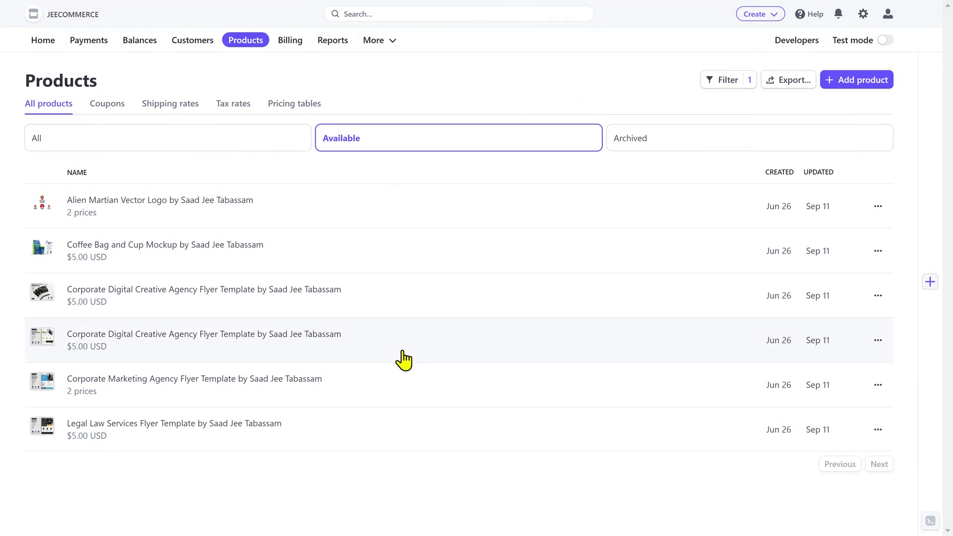
click(858, 83)
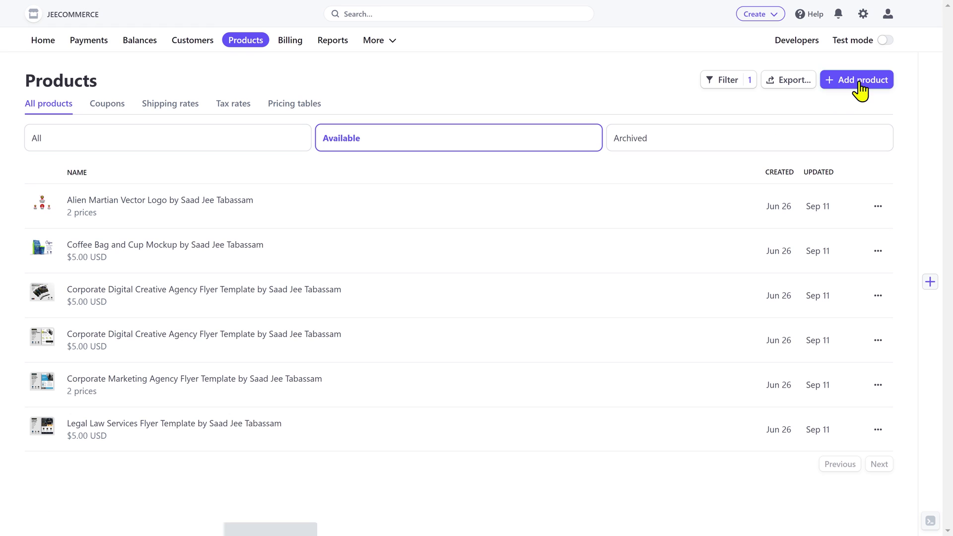
Name the product, paste its description and upload the Spray Paint Can Mockup image
click(455, 157)
text(Spray Paint Can Mockup)
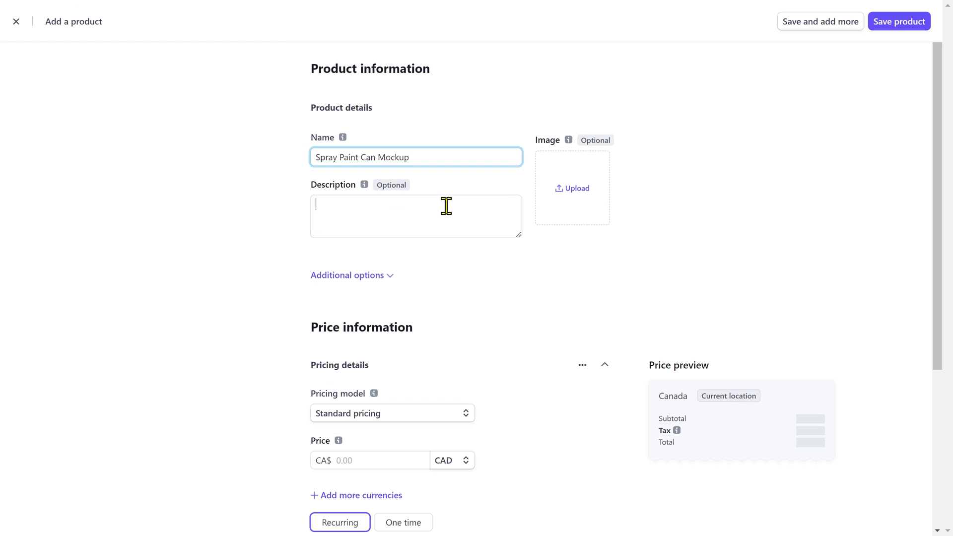
key(ctrl+v)
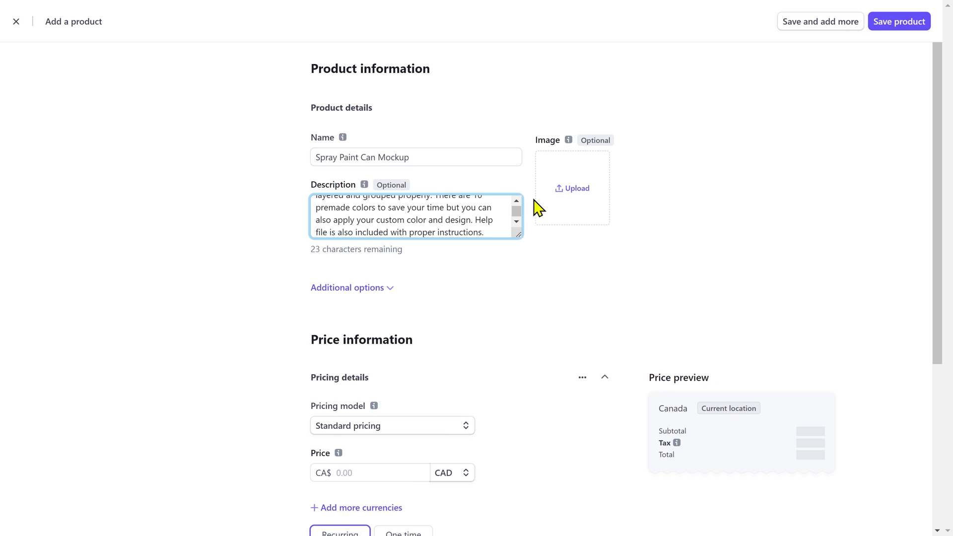
click(579, 196)
double_click(303, 119)
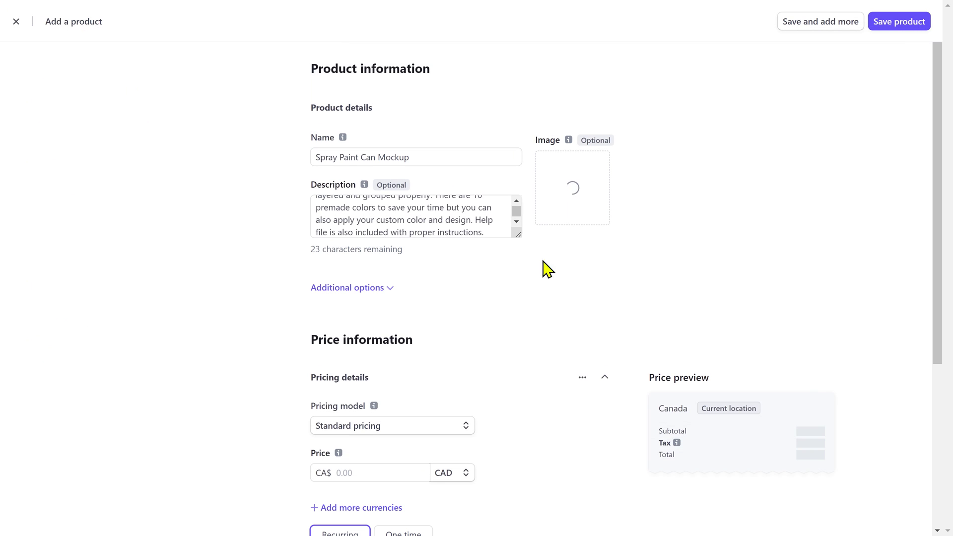
scroll(529, 301, down, 5)
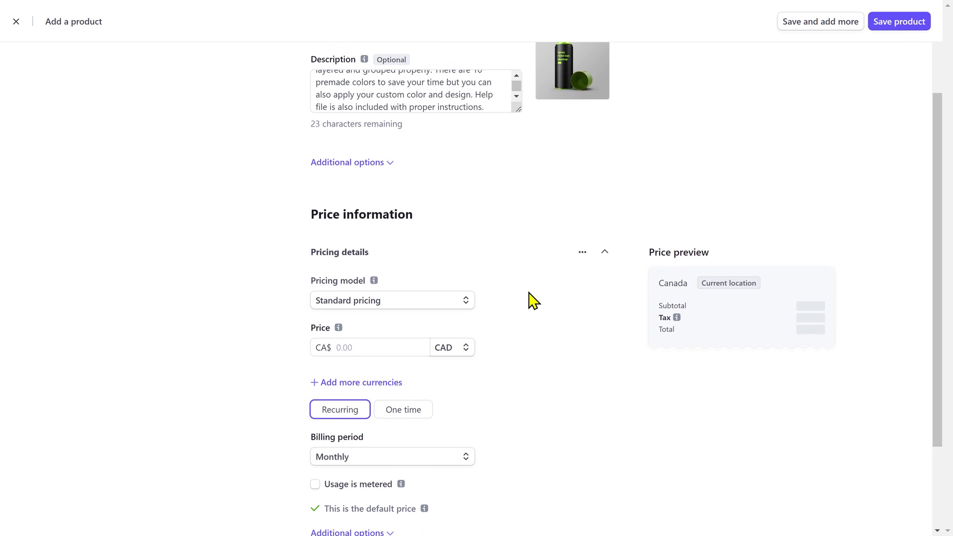
Set Package pricing at CA$100.00 per package of 10 units
click(446, 181)
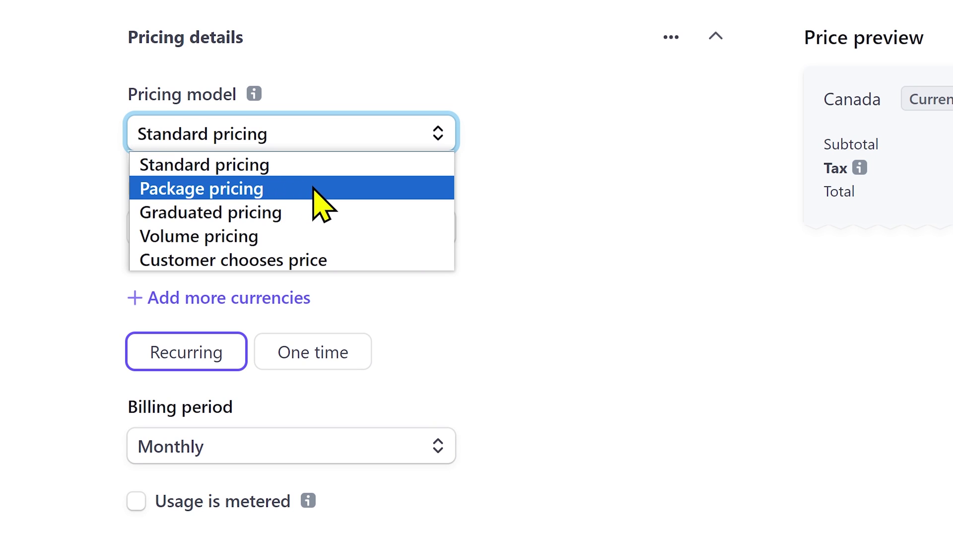
click(314, 188)
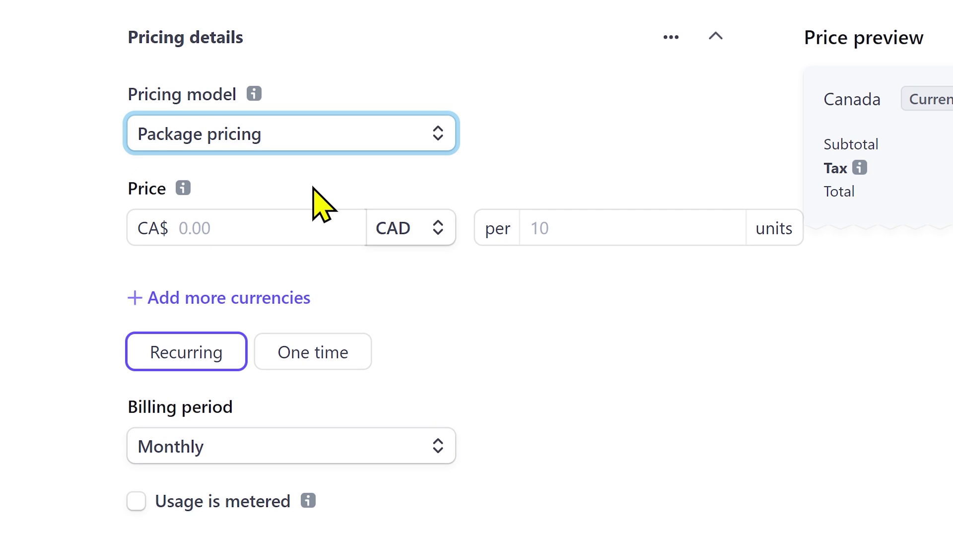
click(310, 221)
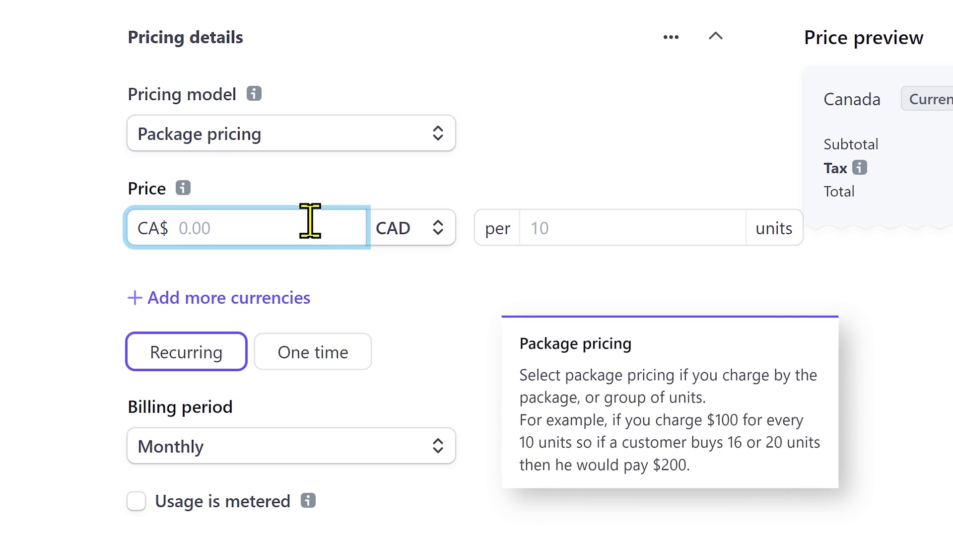
text(100.00)
click(596, 224)
text(10)
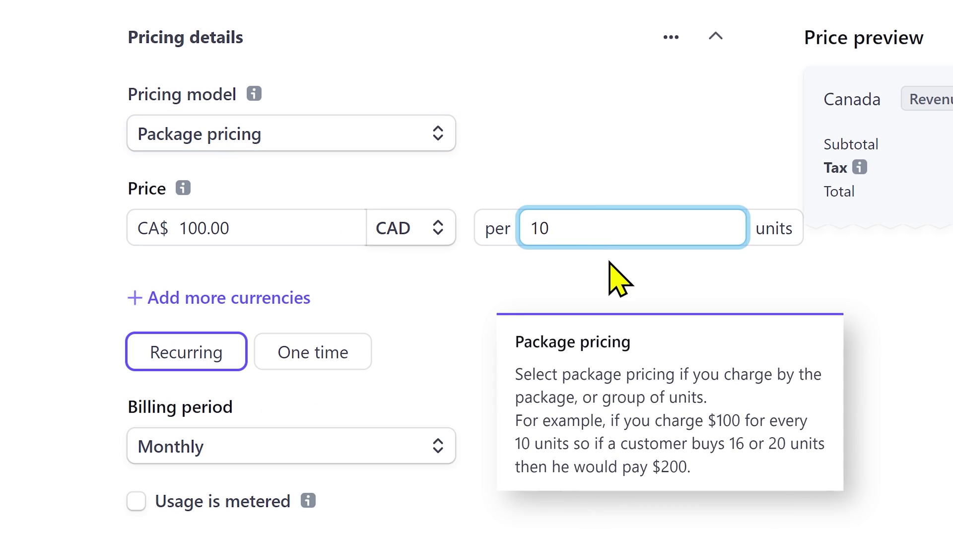
click(619, 281)
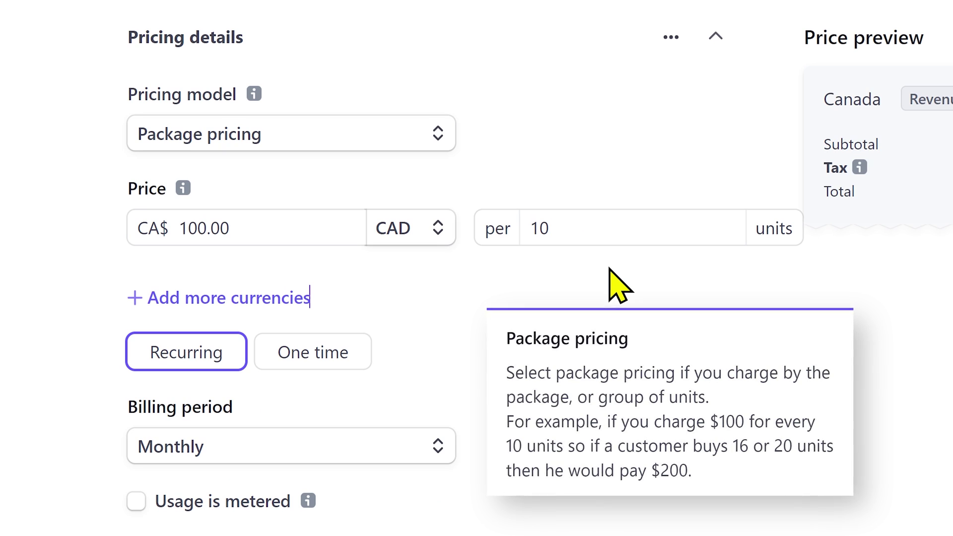
click(380, 145)
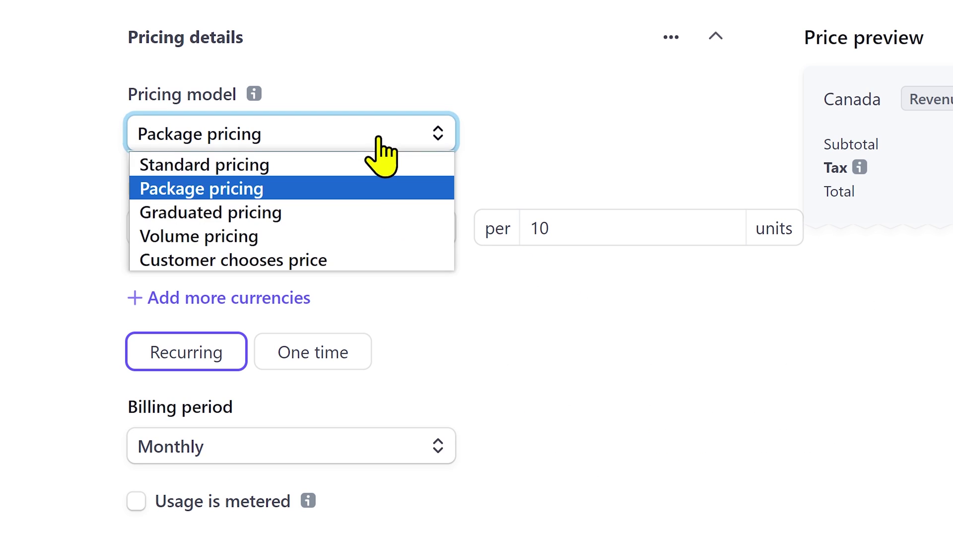
Switch to Graduated pricing with a first tier of CA$10.00 per unit up to 100 units
click(314, 219)
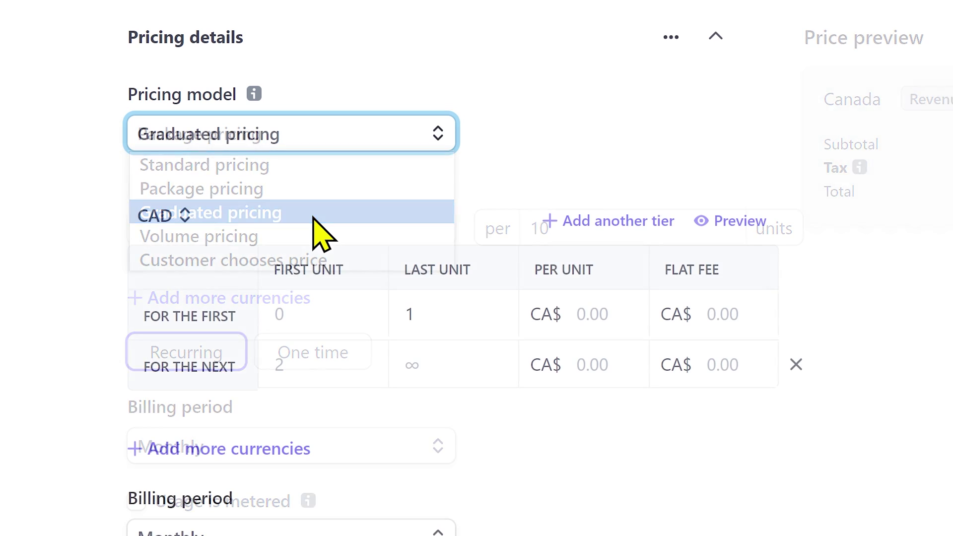
click(598, 311)
text(10.00)
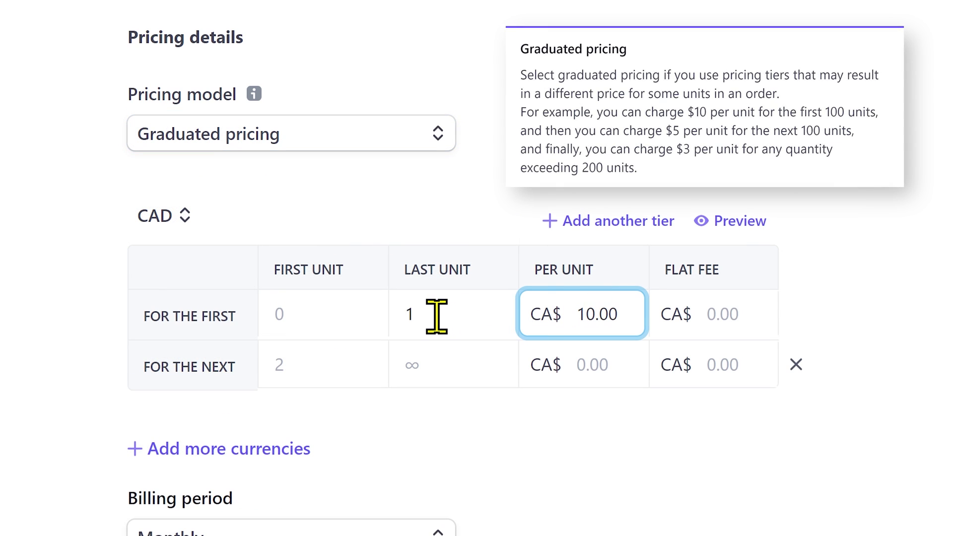
double_click(437, 315)
text(100)
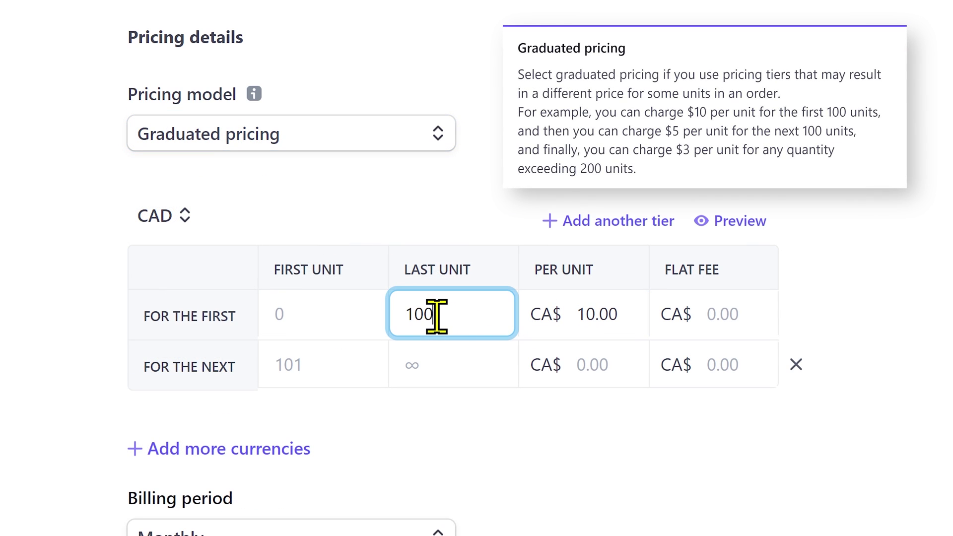
Add tiers at CA$5.00 per unit through 200 units and CA$3.00 beyond
click(618, 222)
click(609, 370)
text(5)
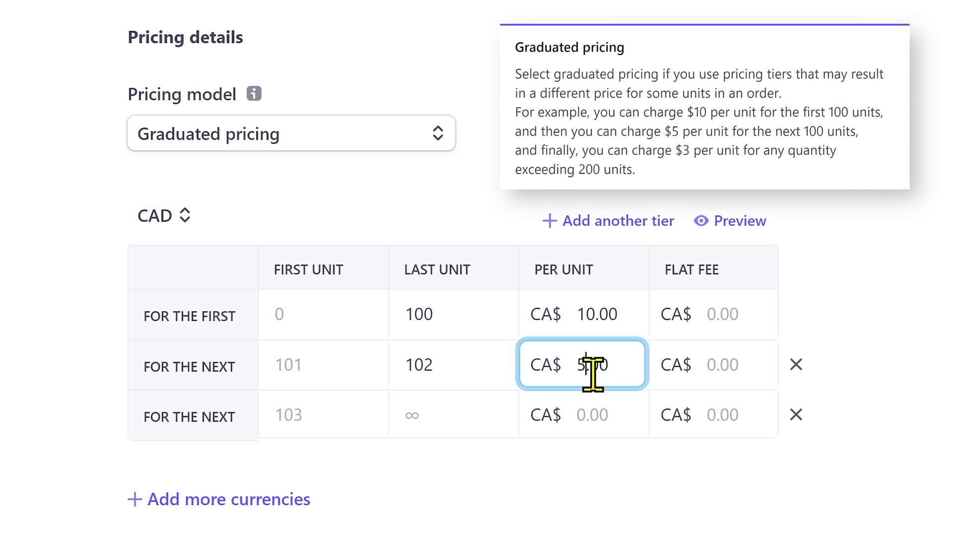
double_click(437, 362)
text(200)
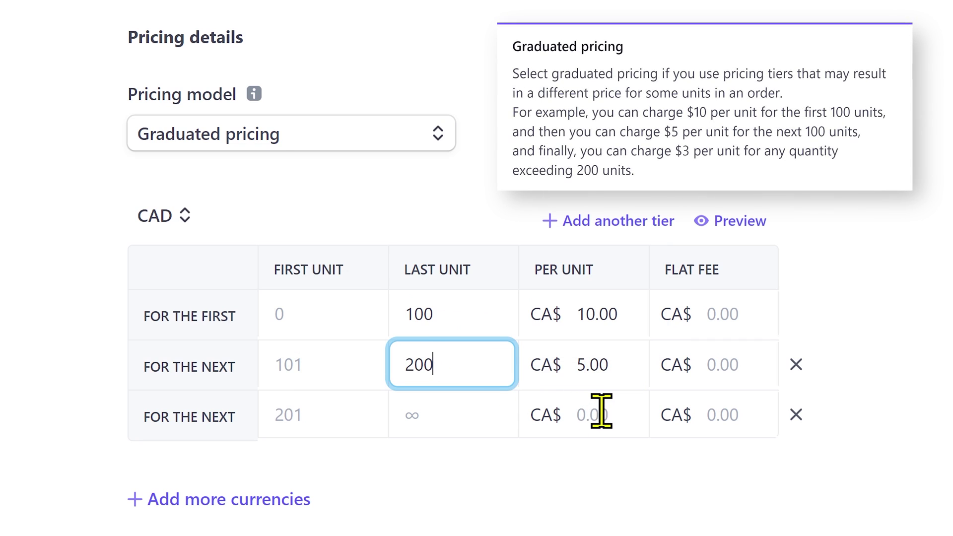
click(605, 413)
text(3.00)
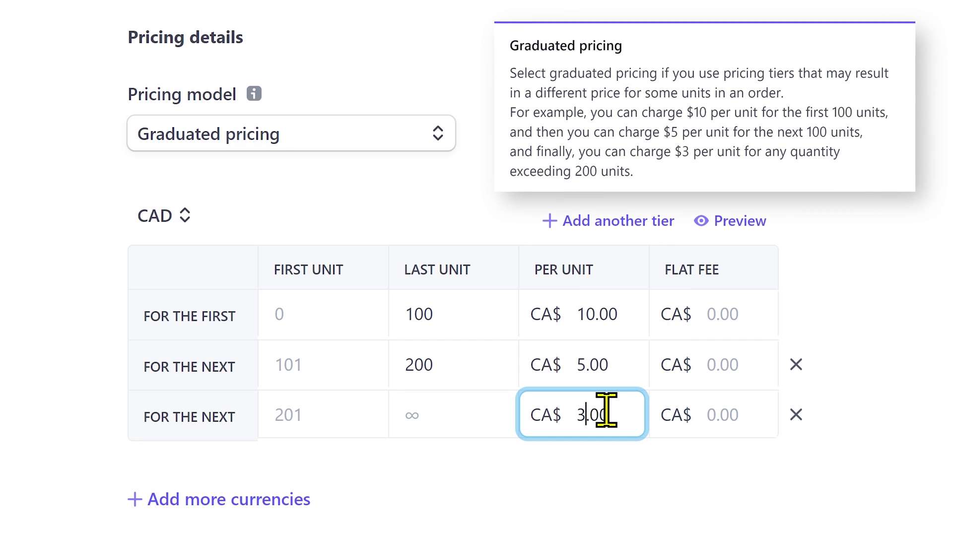
click(617, 448)
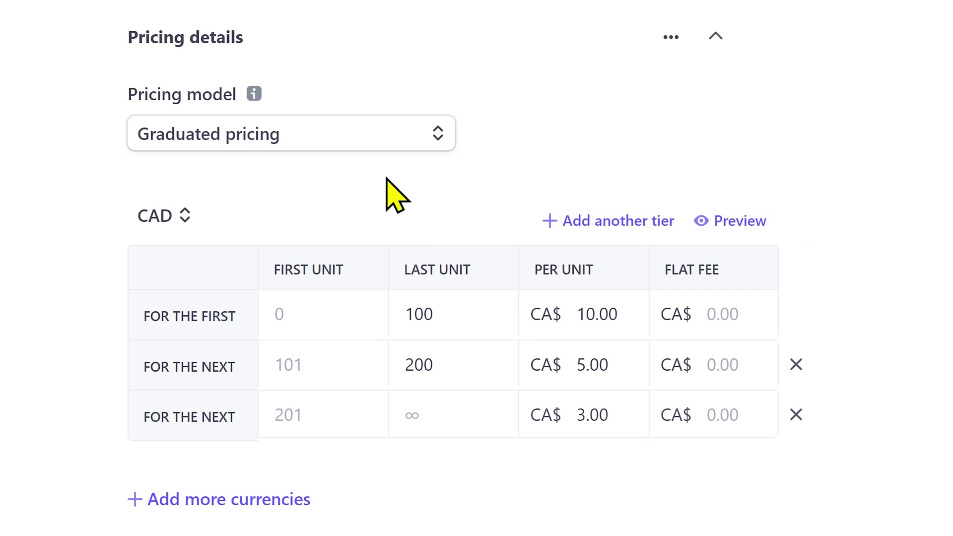
click(386, 140)
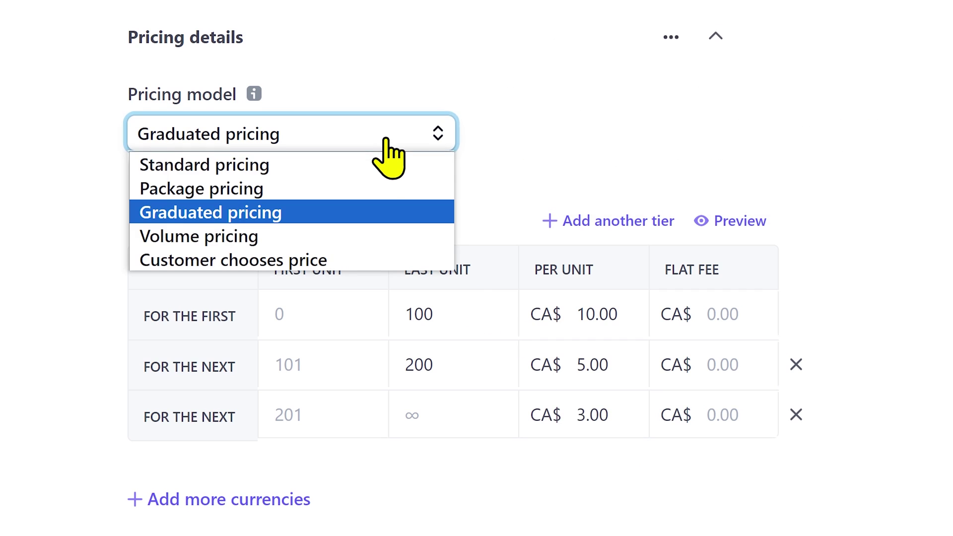
Switch to Volume pricing and review the CA$10.00, CA$5.00 and CA$3.00 tiers at 100 and 200 units
click(243, 238)
click(459, 309)
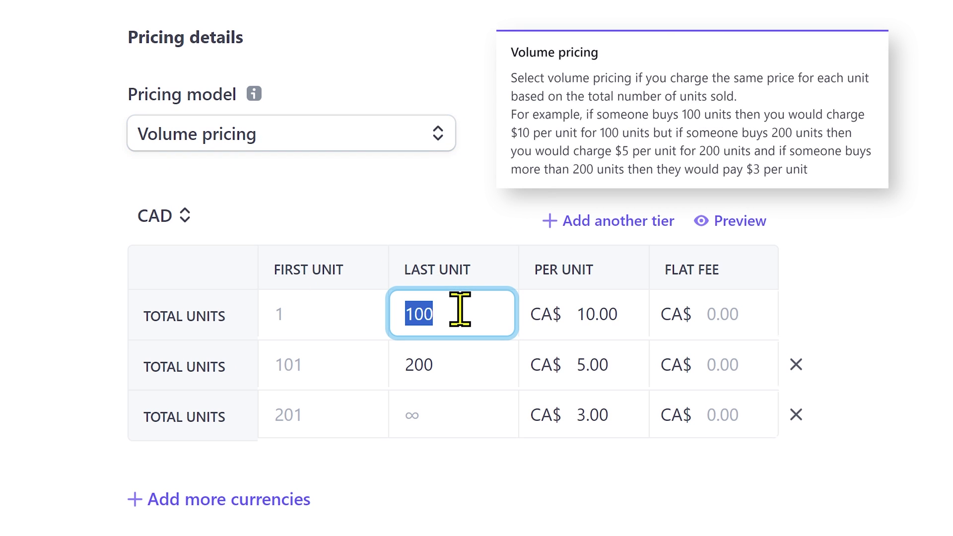
click(619, 312)
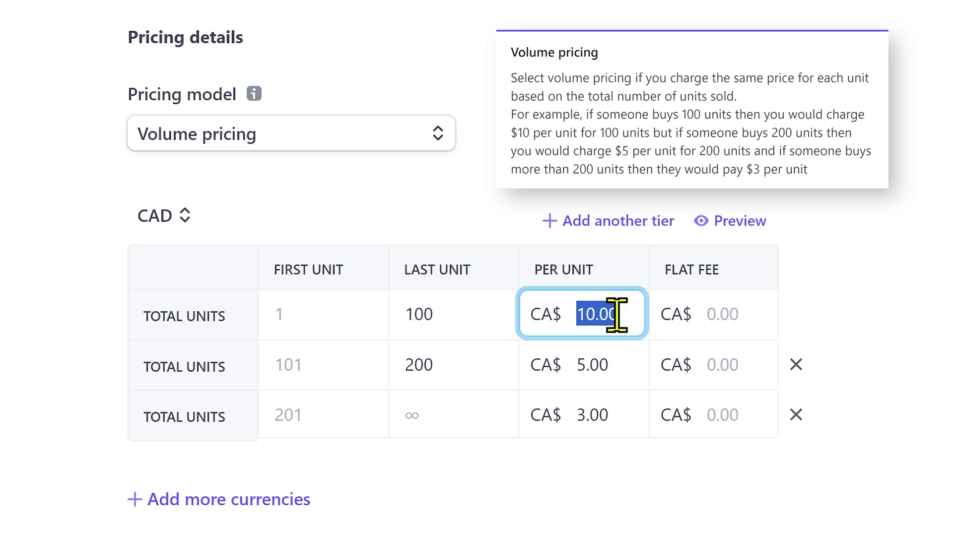
click(486, 360)
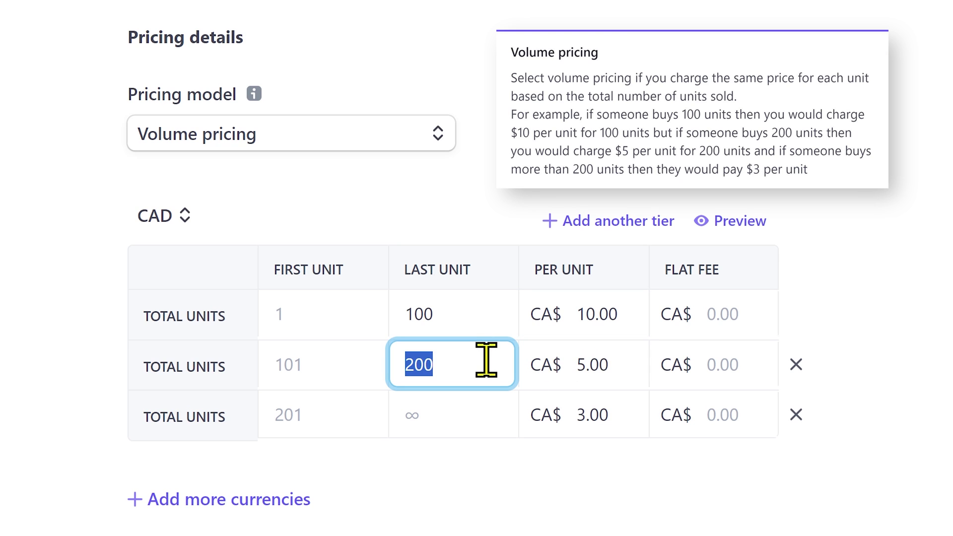
click(618, 364)
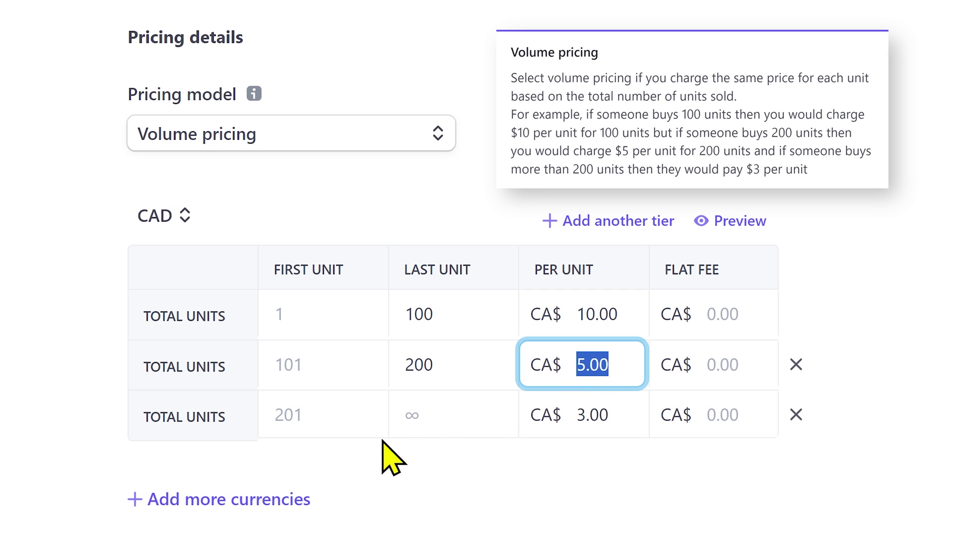
click(611, 418)
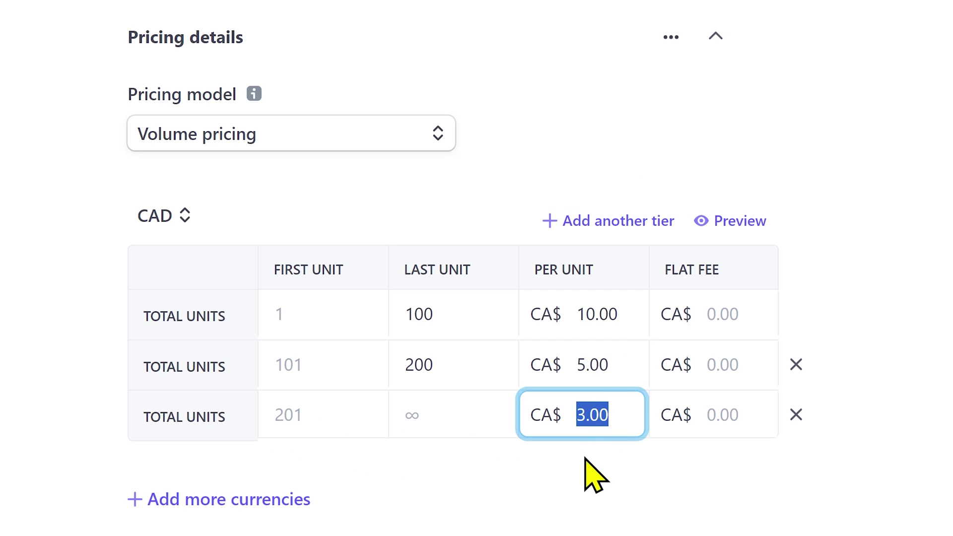
click(571, 466)
click(404, 140)
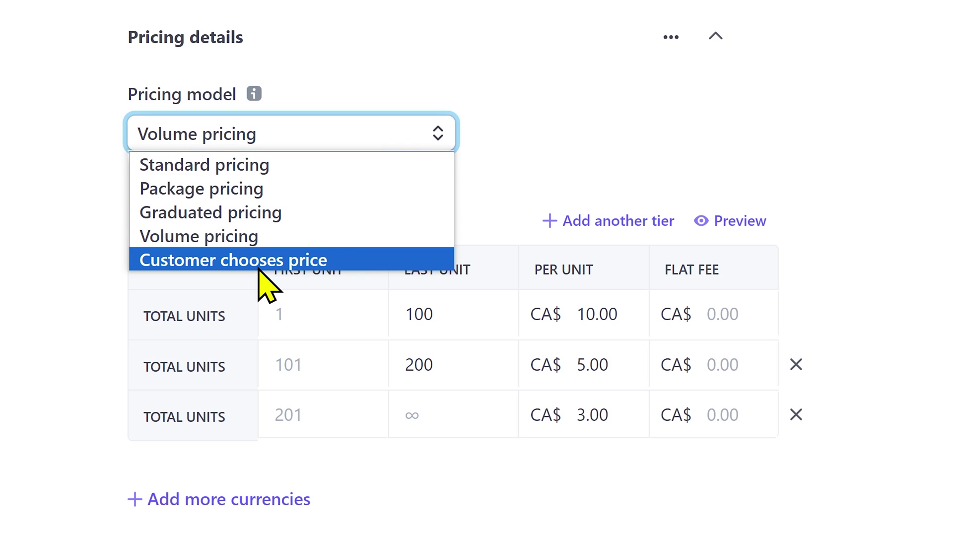
Let customers choose the price with a CA$50.00 preset and CA$50.00–CA$10,000.00 limits, then revert to Standard pricing
click(258, 266)
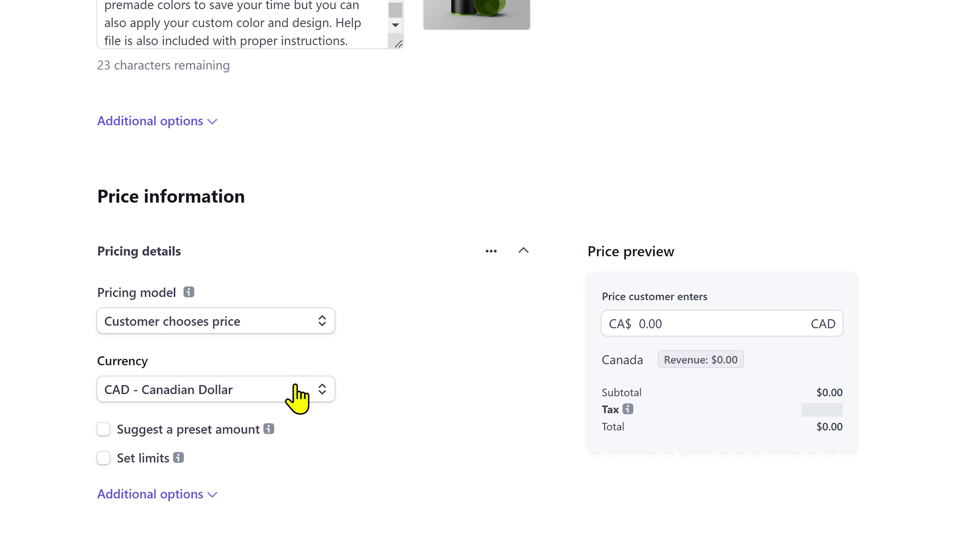
click(201, 430)
click(186, 456)
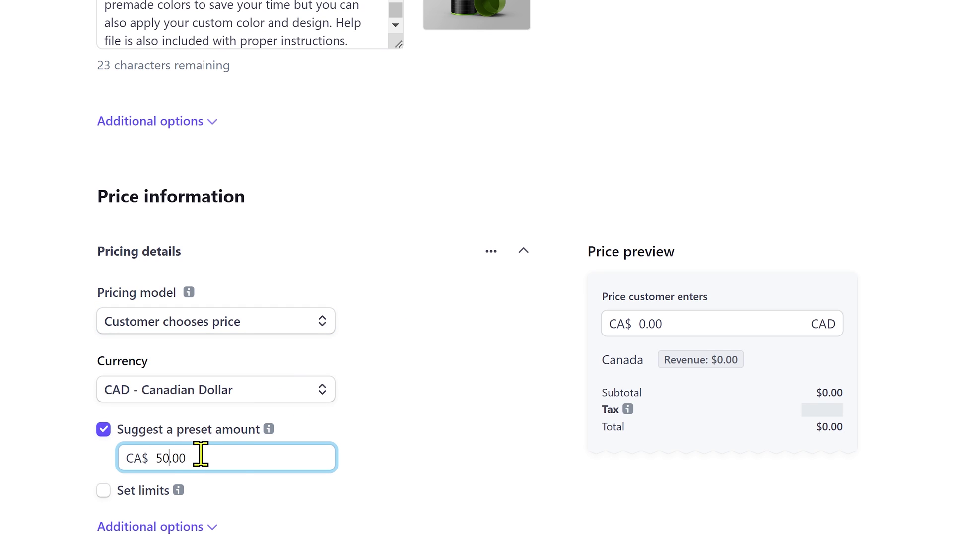
click(142, 491)
scroll(230, 449, down, 3)
click(221, 392)
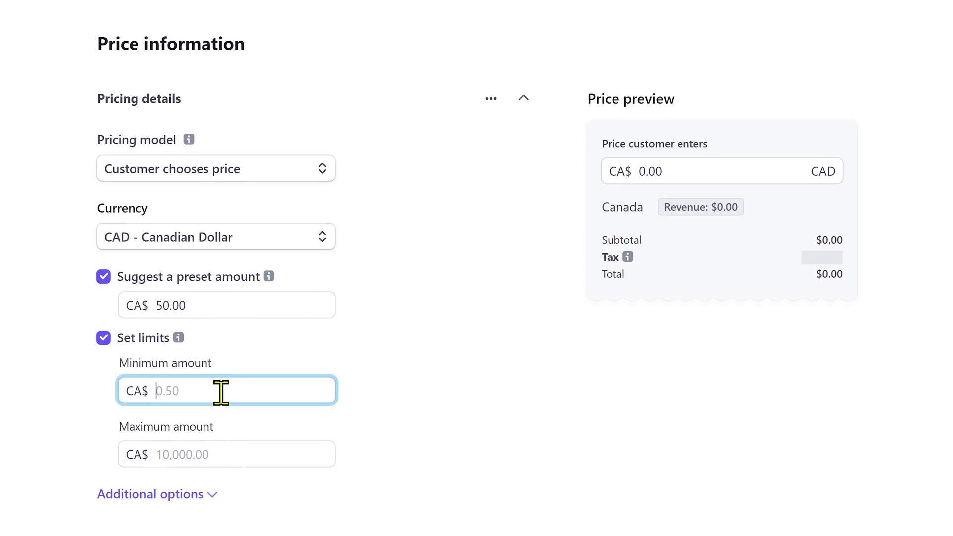
click(255, 449)
text(1000)
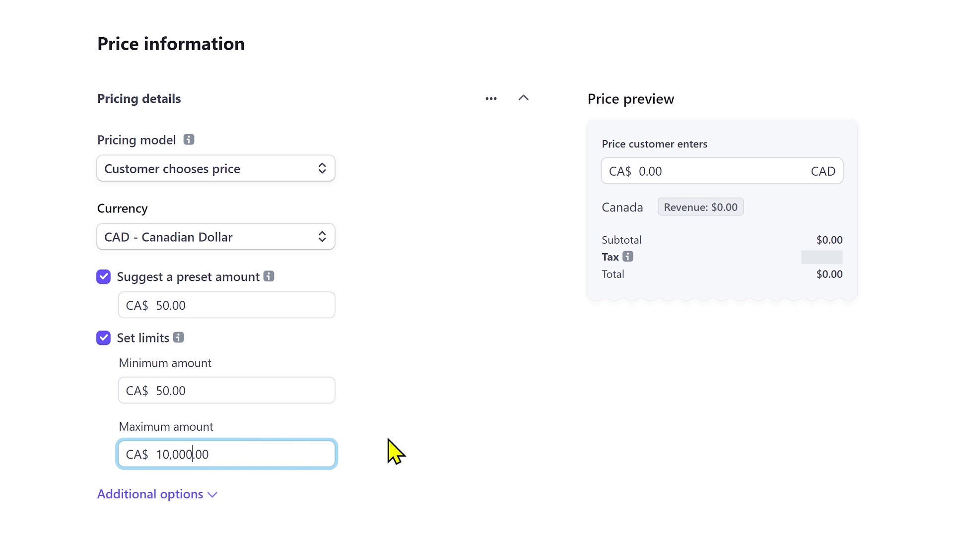
click(388, 439)
click(273, 171)
click(243, 190)
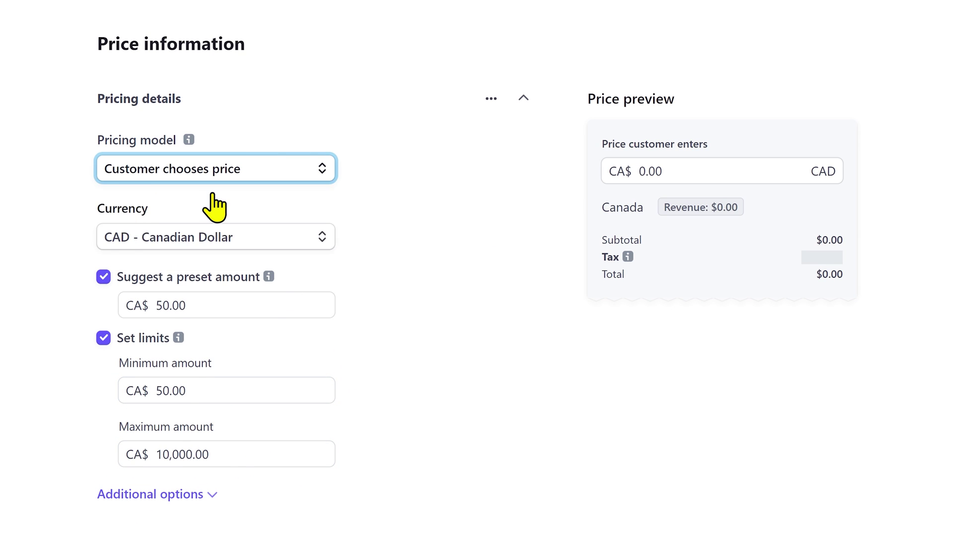
Set the price to CA$50.00 and add a US Dollar price
key(Tab)
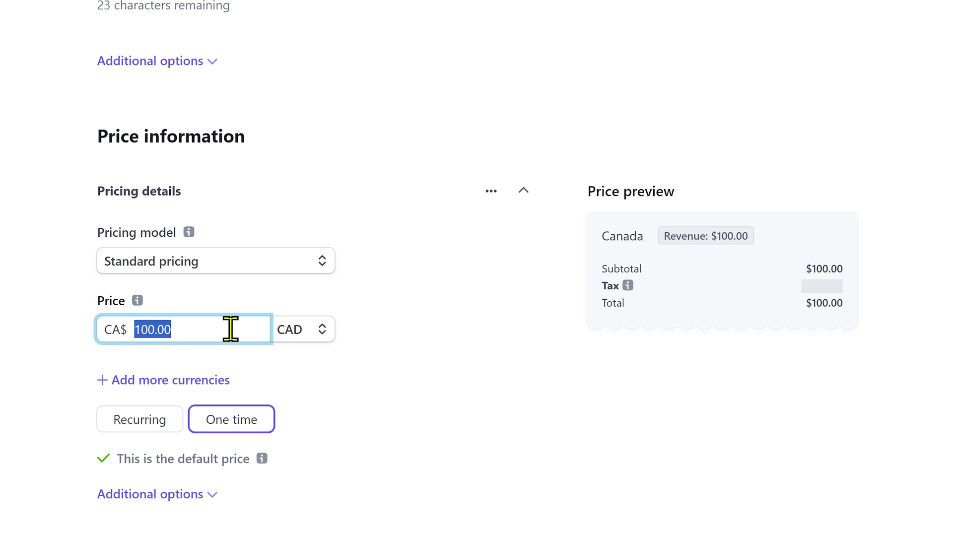
text(50.00)
click(358, 377)
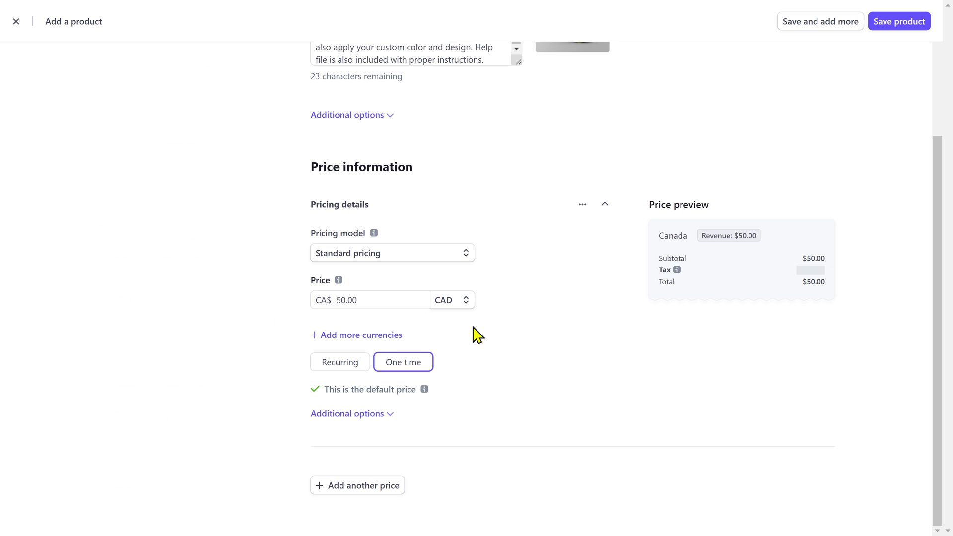
click(380, 336)
click(410, 343)
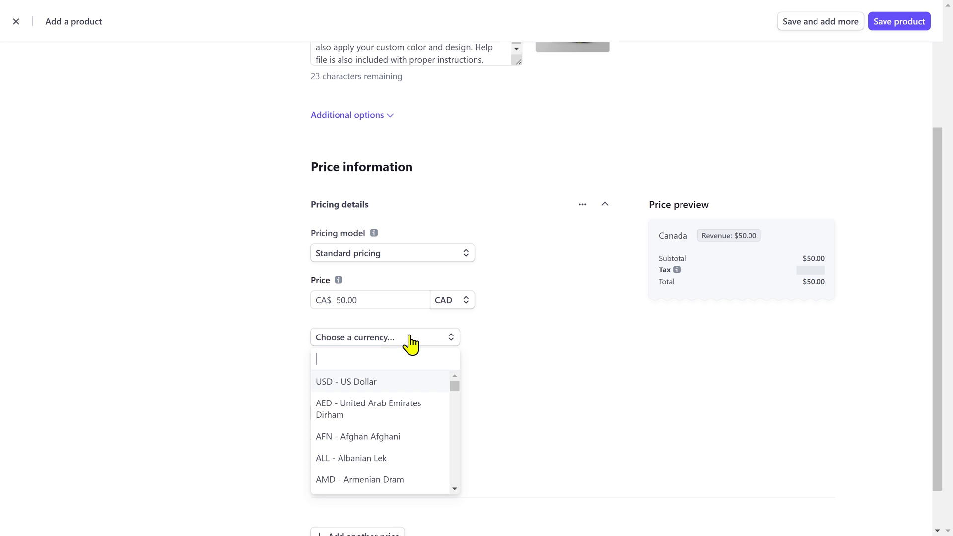
click(395, 383)
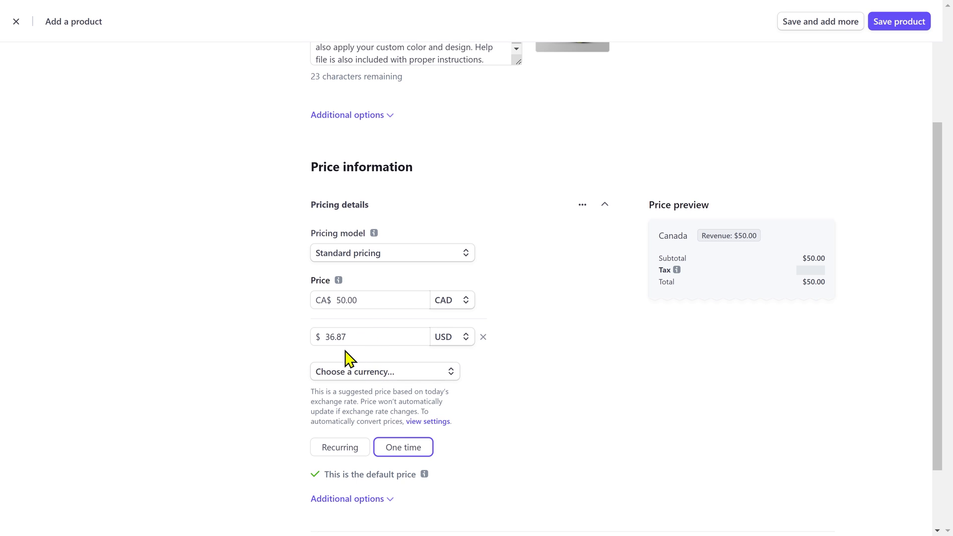
Add Afghan Afghani, Netherlands Antillean Guilder and Brazilian Real prices
click(385, 372)
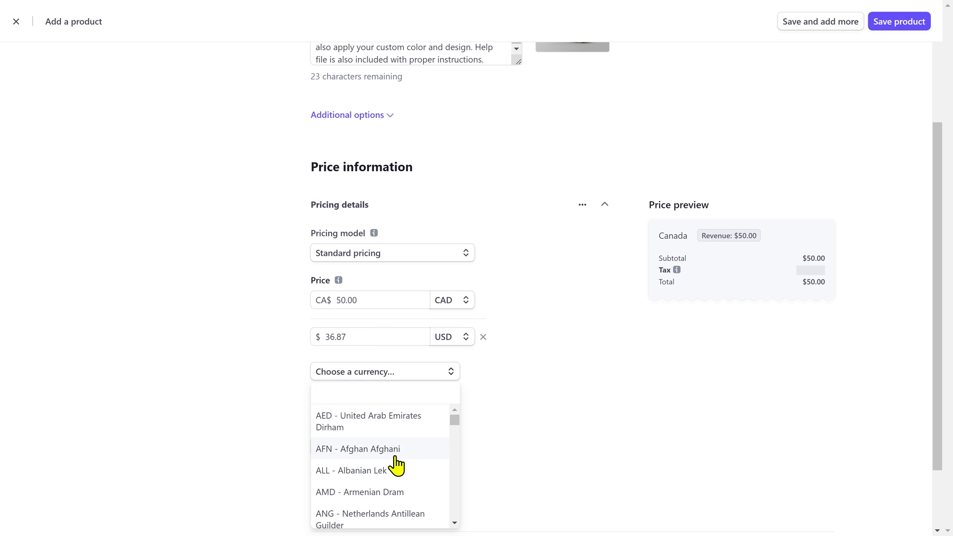
click(393, 450)
click(396, 405)
scroll(390, 462, down, 1)
click(390, 463)
scroll(412, 335, down, 3)
click(387, 287)
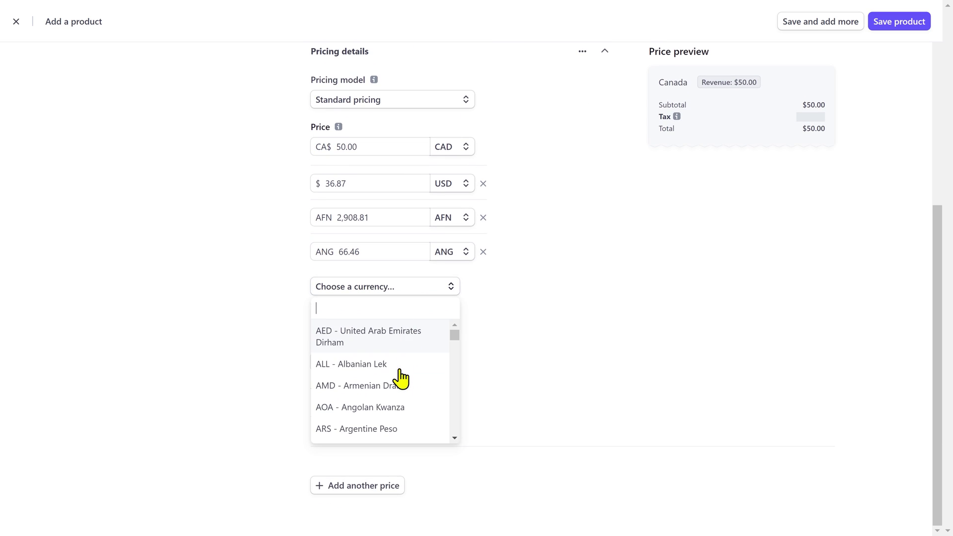
scroll(397, 382, down, 3)
click(386, 392)
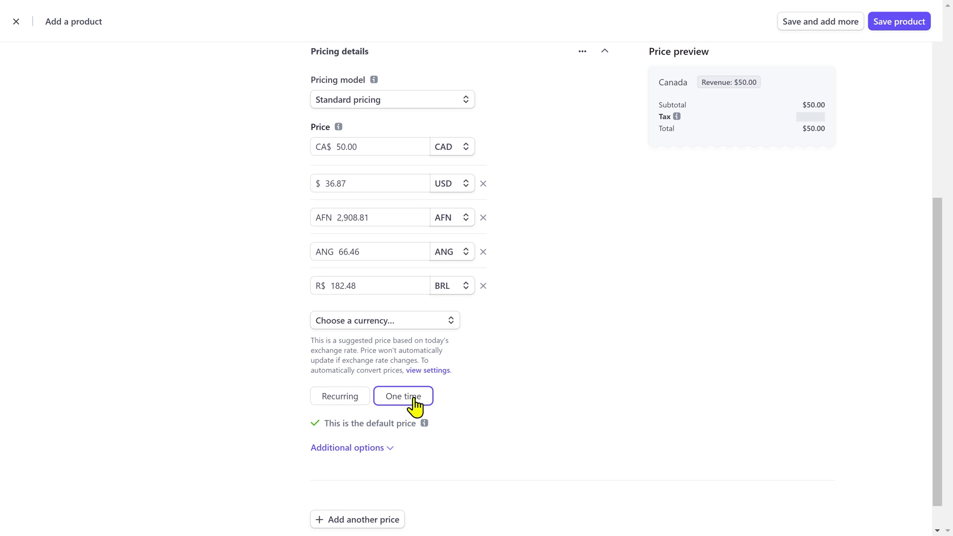
Try a recurring price billed every 3 months, then make it one time instead
click(342, 402)
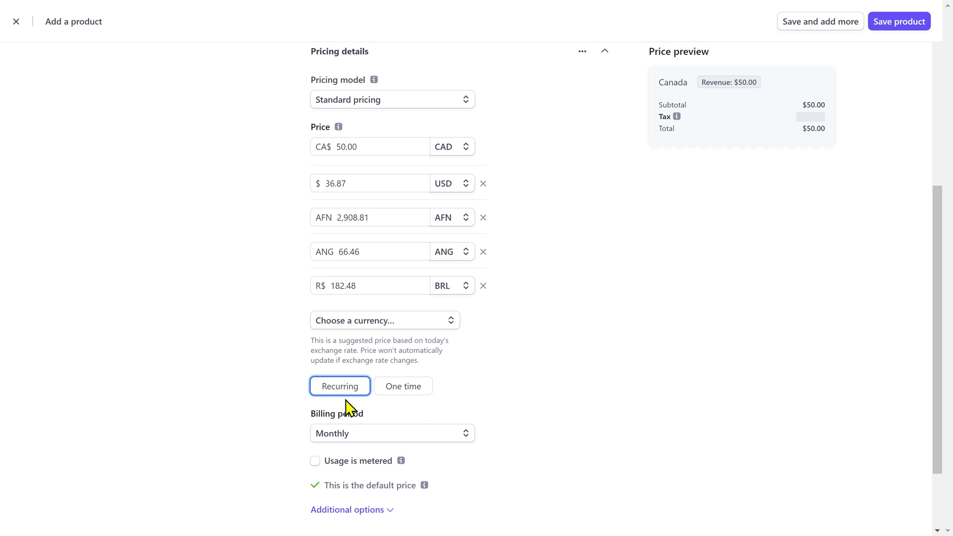
scroll(385, 368, down, 1)
click(385, 372)
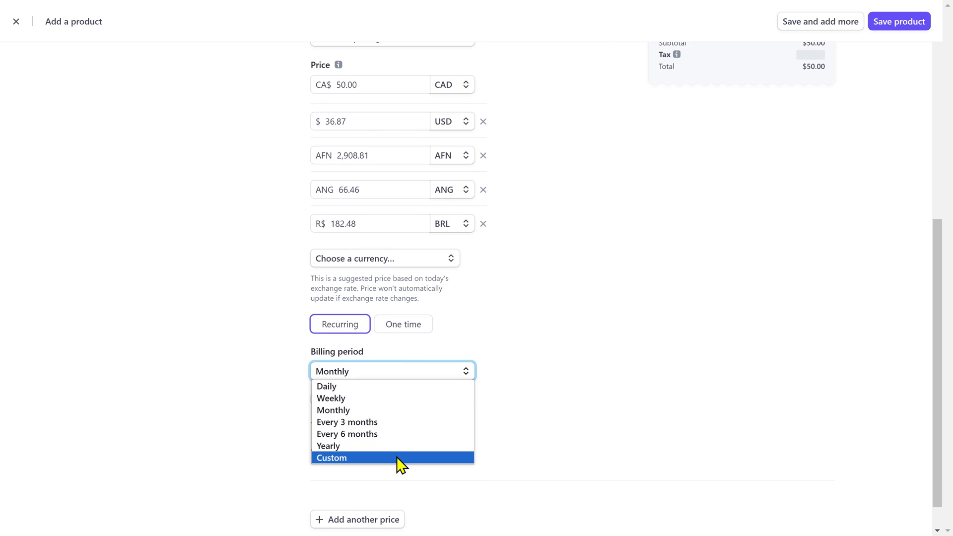
click(395, 423)
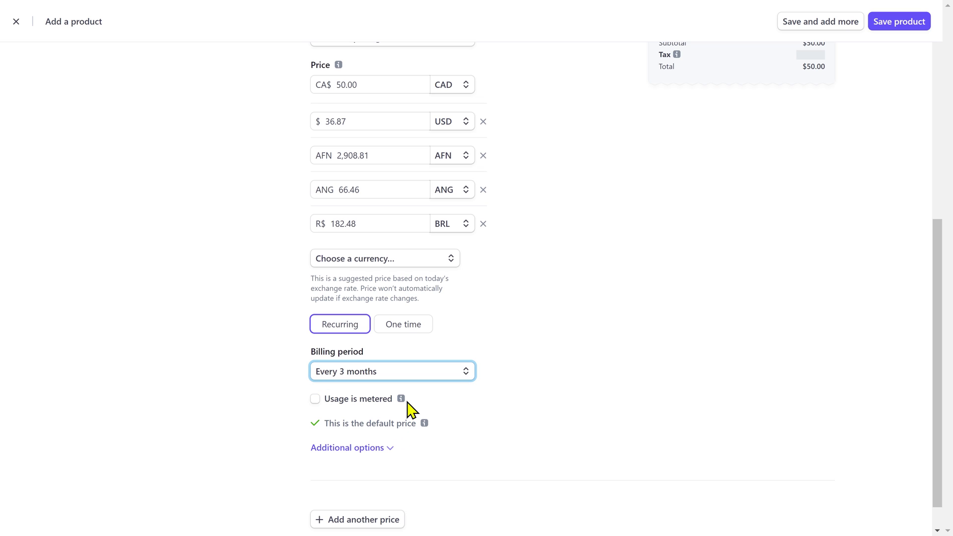
click(453, 407)
click(411, 338)
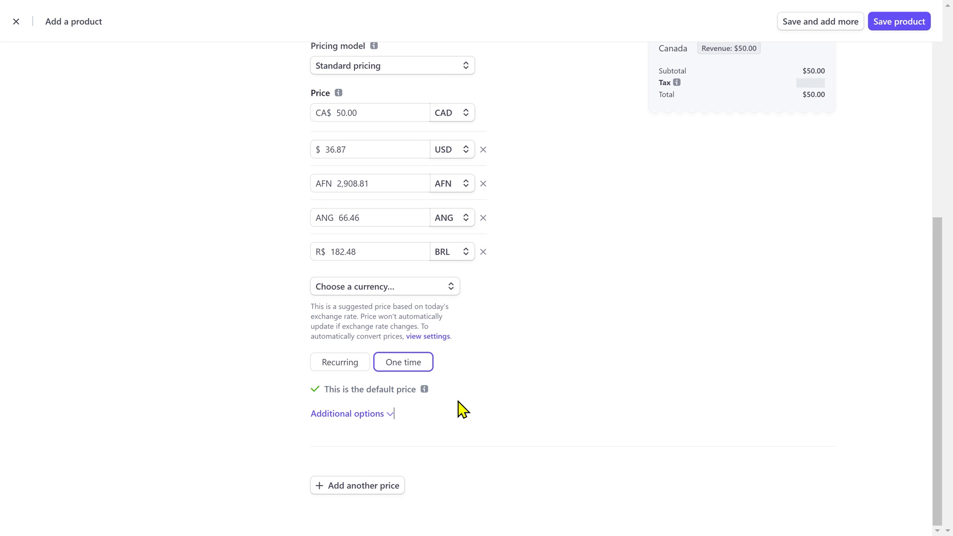
Save the Spray Paint Can Mockup product and return to the Products list
scroll(468, 407, up, 7)
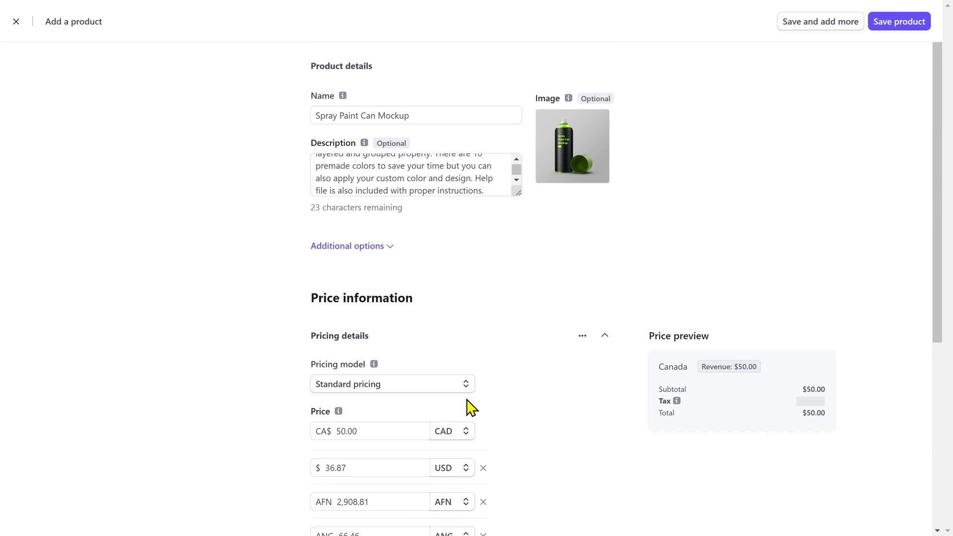
click(915, 25)
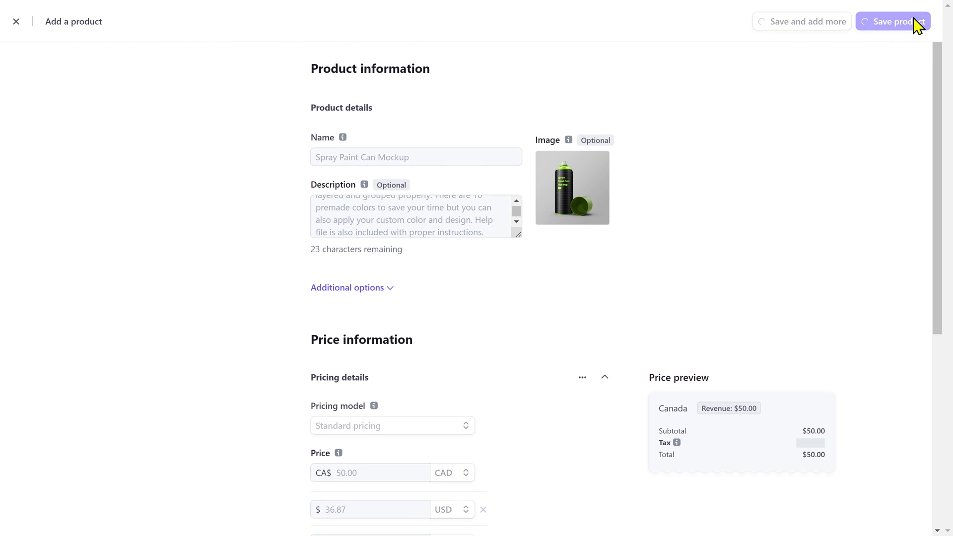
click(48, 85)
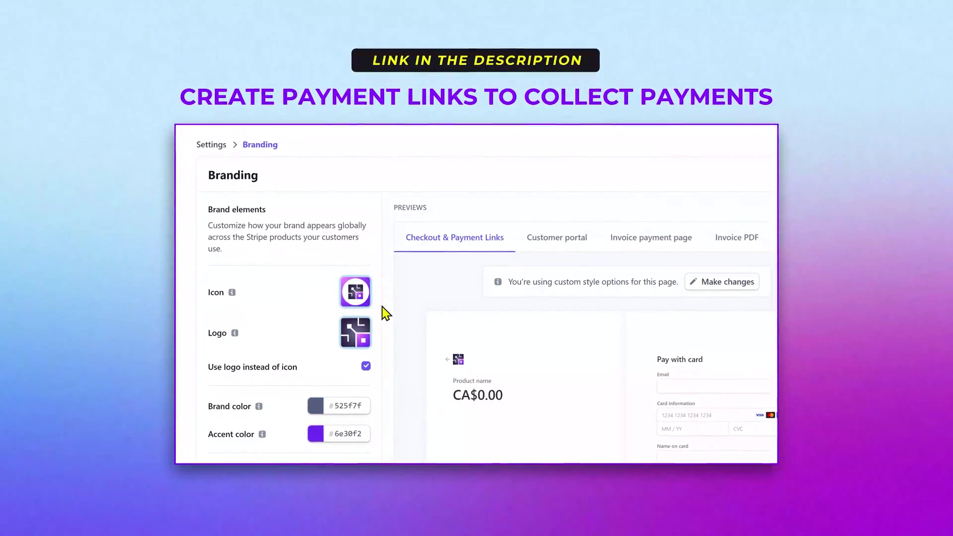
Switch the branding preview between Customer portal, Invoice payment page and Invoice PDF
click(561, 238)
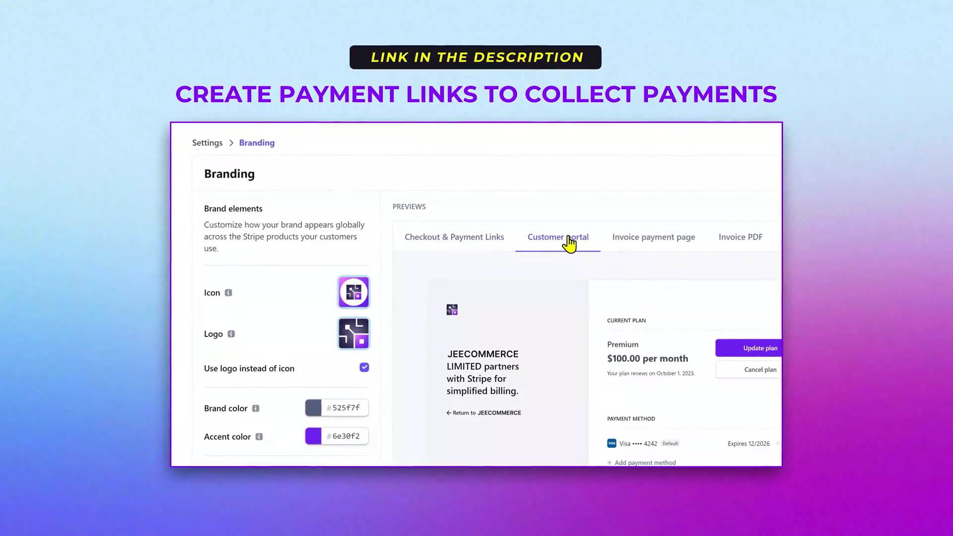
click(668, 244)
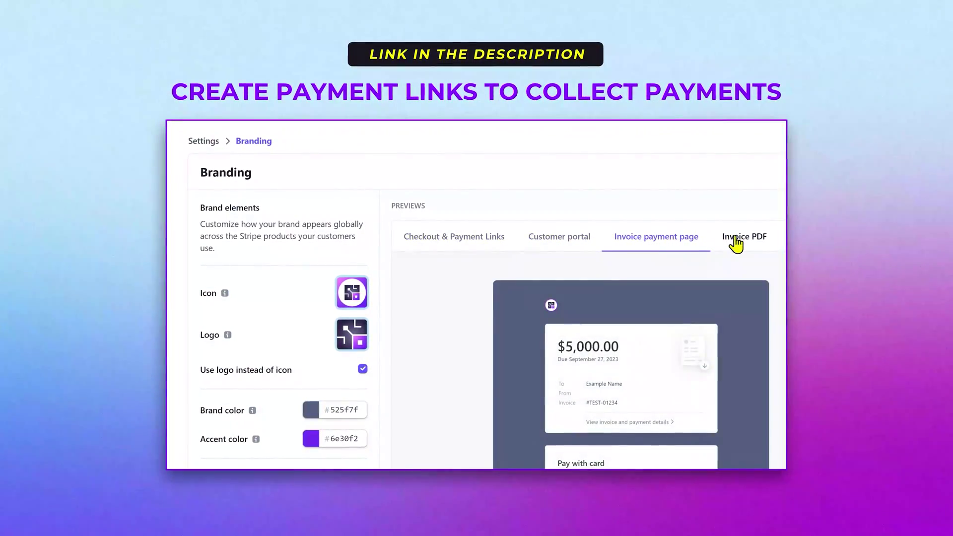
click(744, 242)
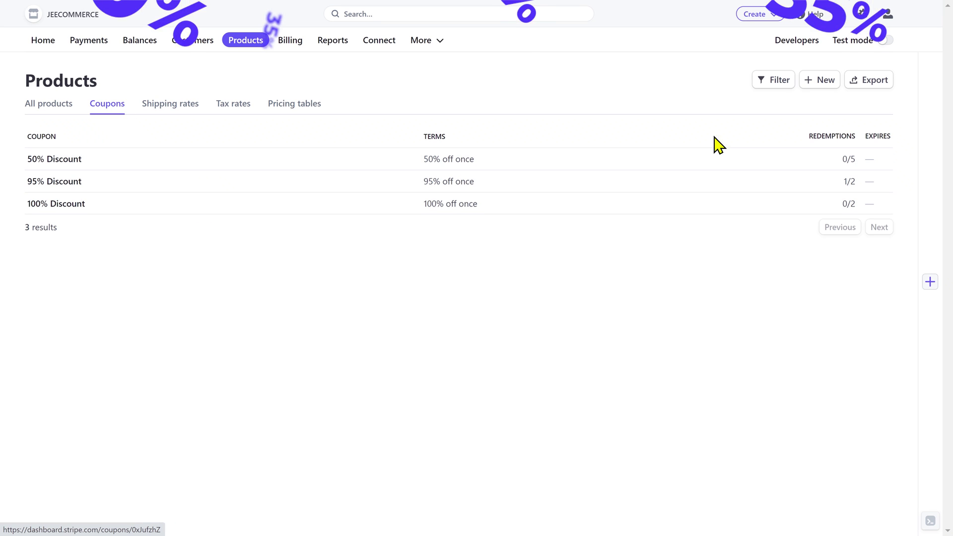
Start a new coupon, select its Name field and scroll down the Create a coupon form
click(820, 80)
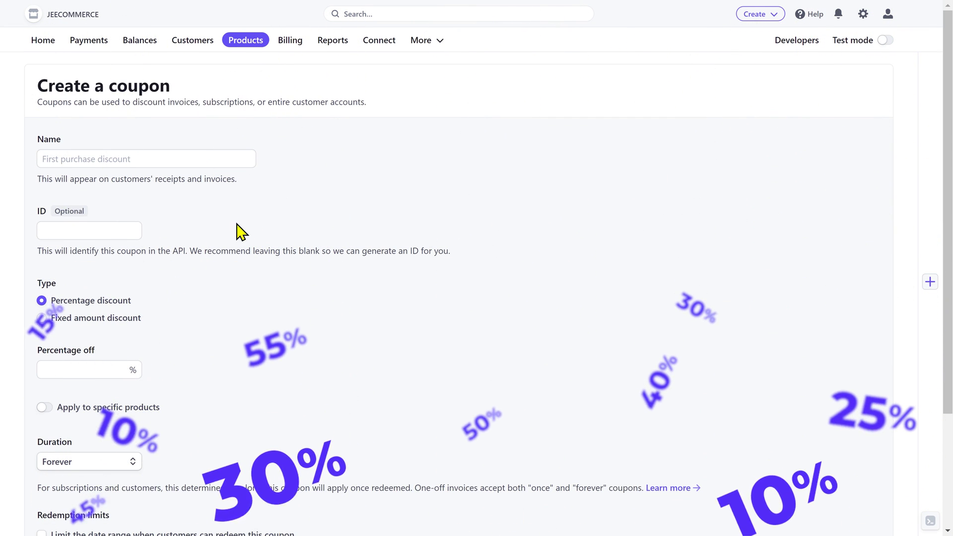
click(139, 164)
scroll(191, 235, down, 3)
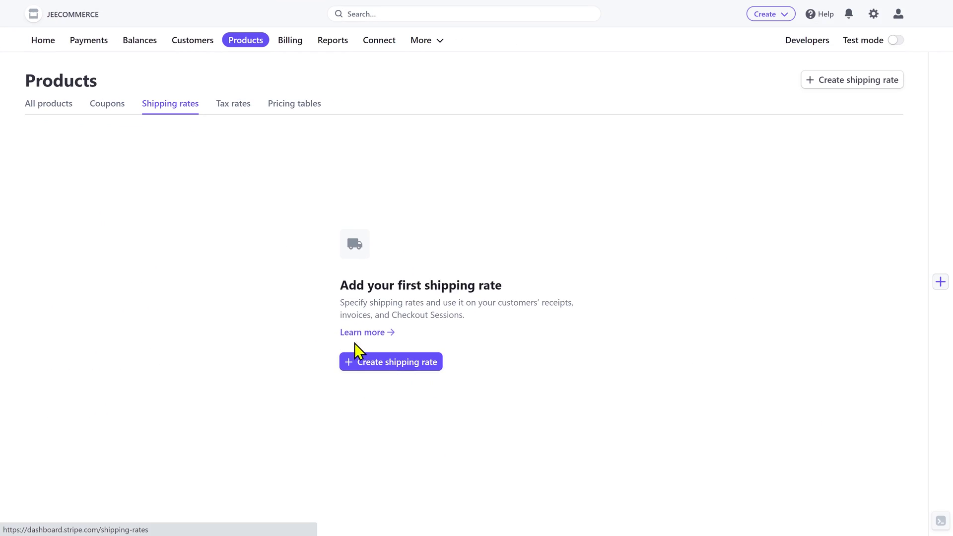
Draft a CA$80.00 DHL Air shipping rate of 3–10 business days, then discard it
click(387, 362)
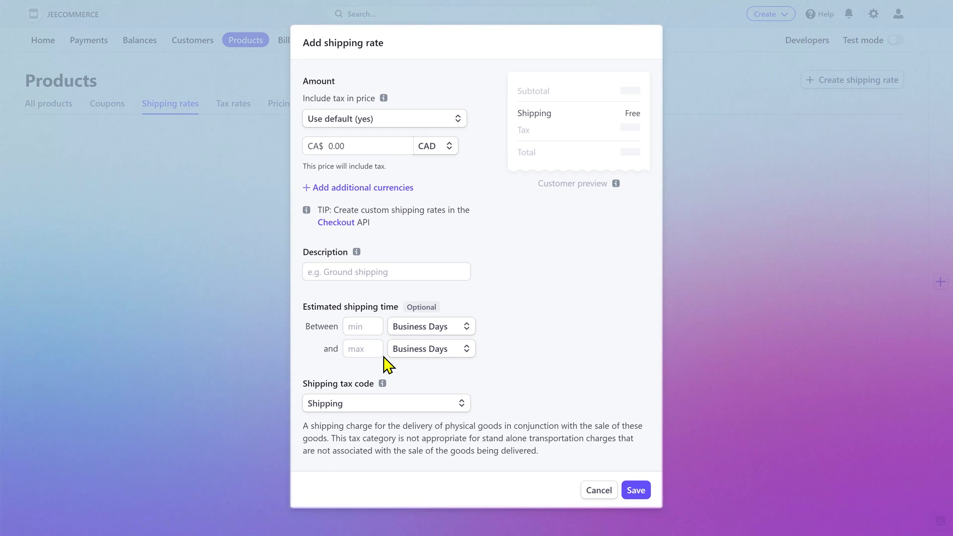
text(80)
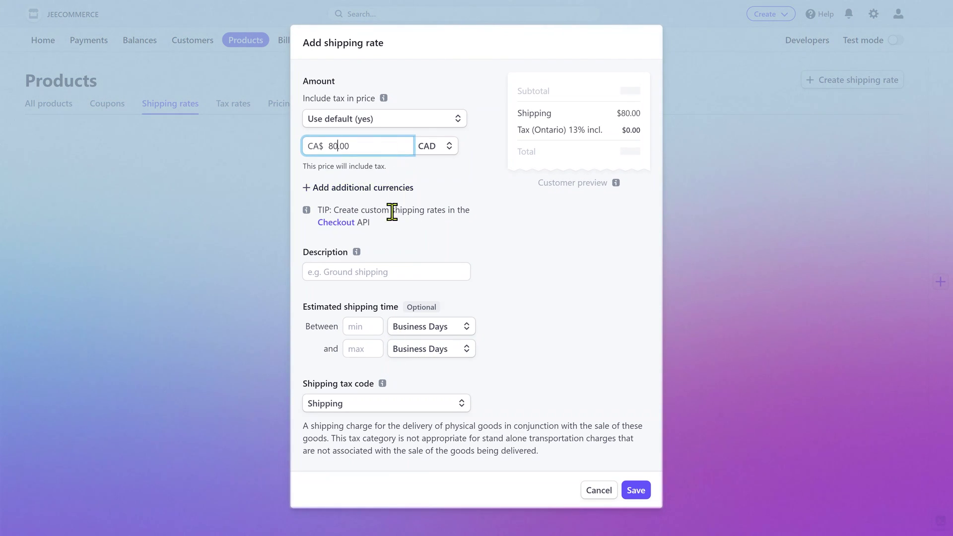
click(392, 273)
text(DHL Air Shipping)
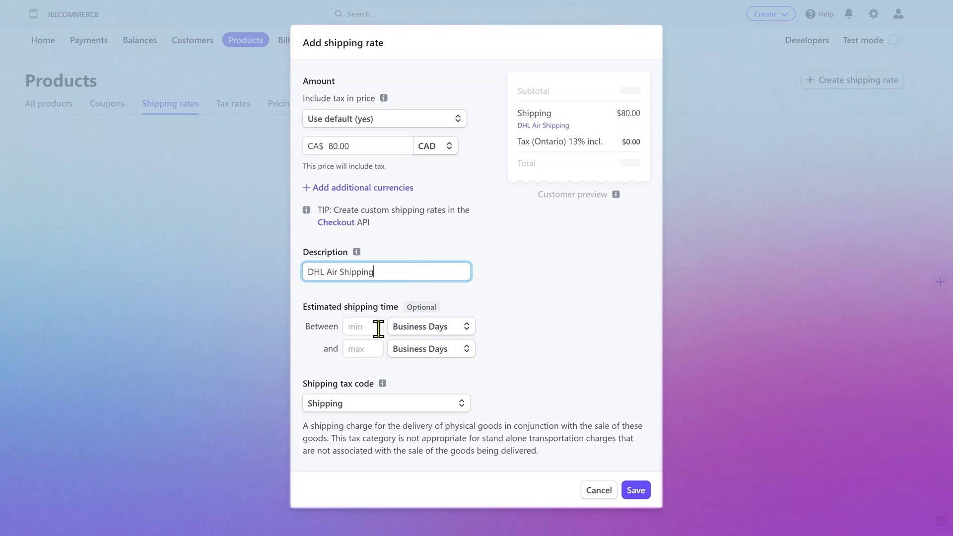
click(371, 327)
text(3)
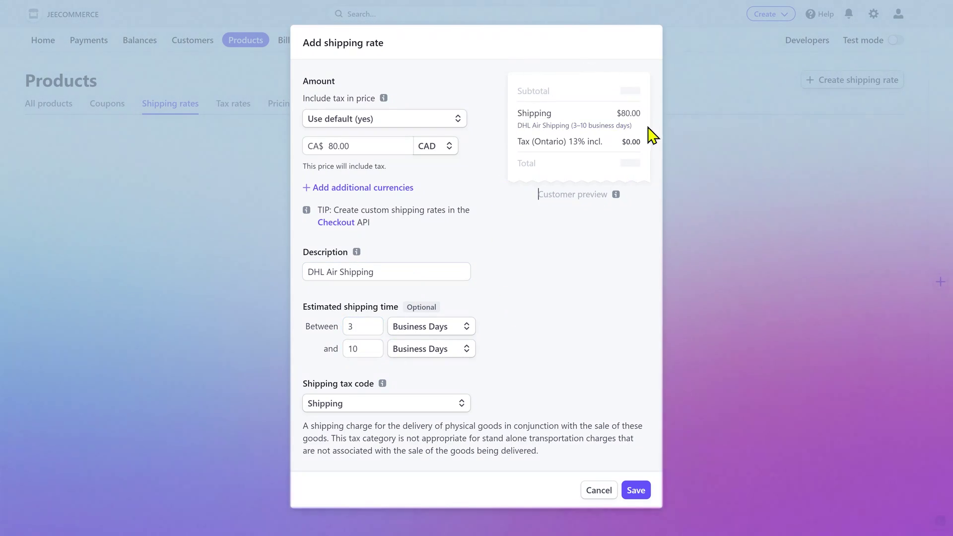
key(Escape)
Go to Tax rates, check the tax settings and start adding a new tax rate
click(223, 113)
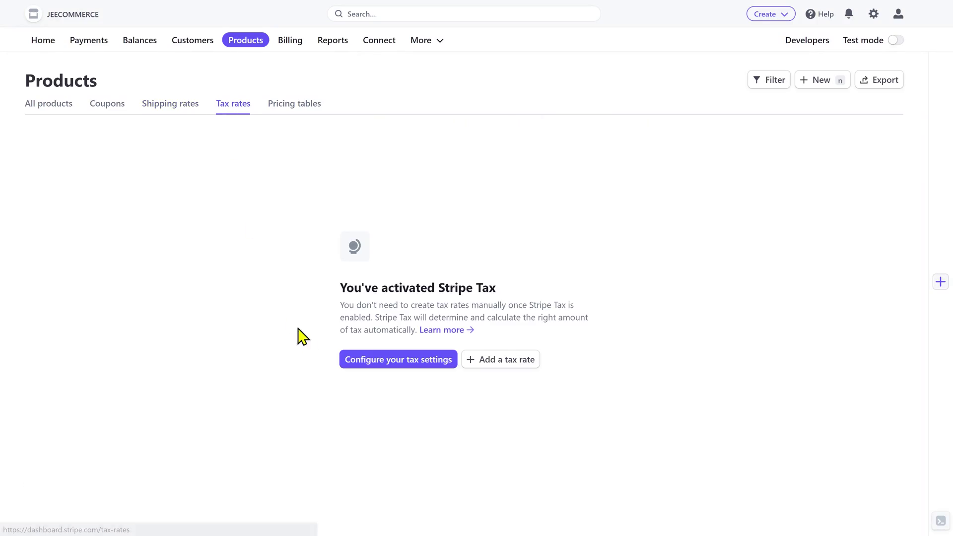
click(402, 363)
scroll(408, 368, down, 5)
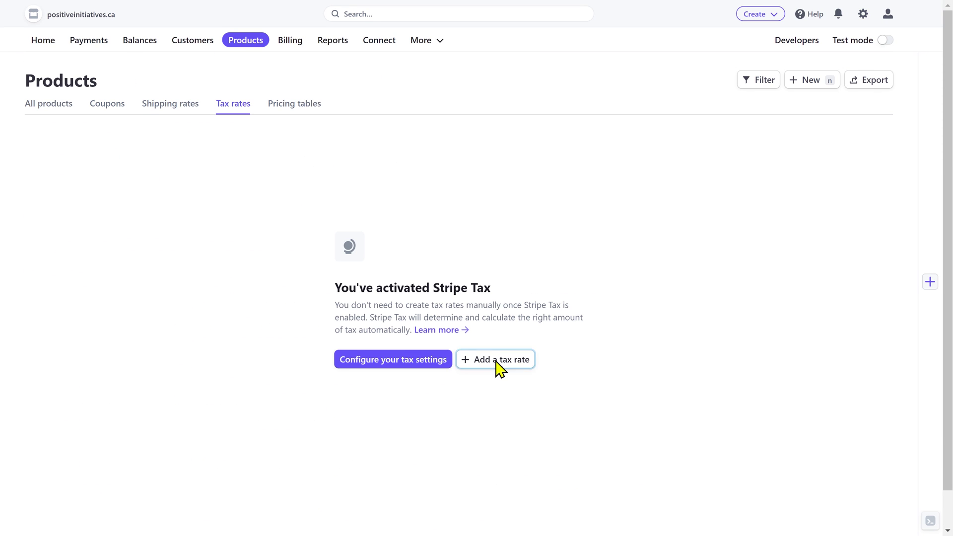
click(499, 368)
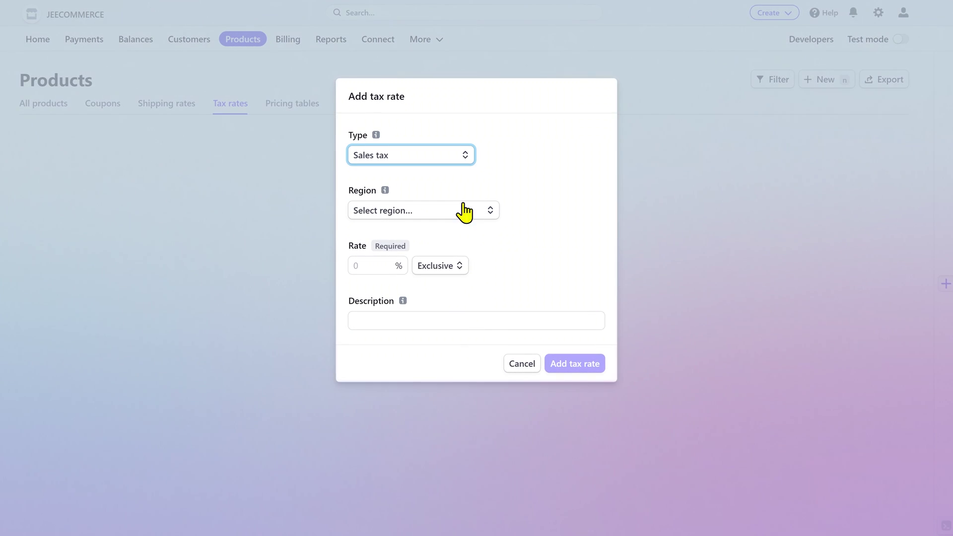
Add a 13% GST tax rate with the region set to All Canada
click(447, 156)
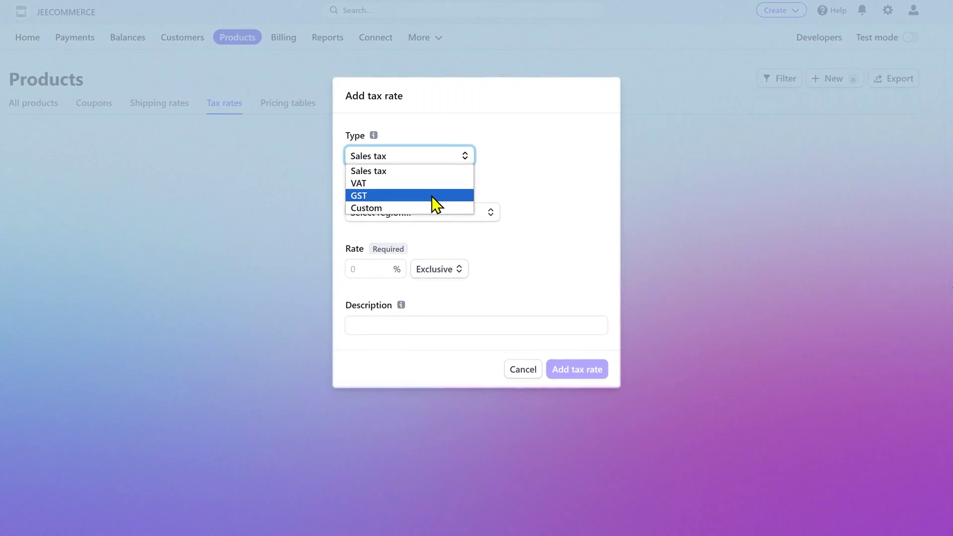
click(430, 198)
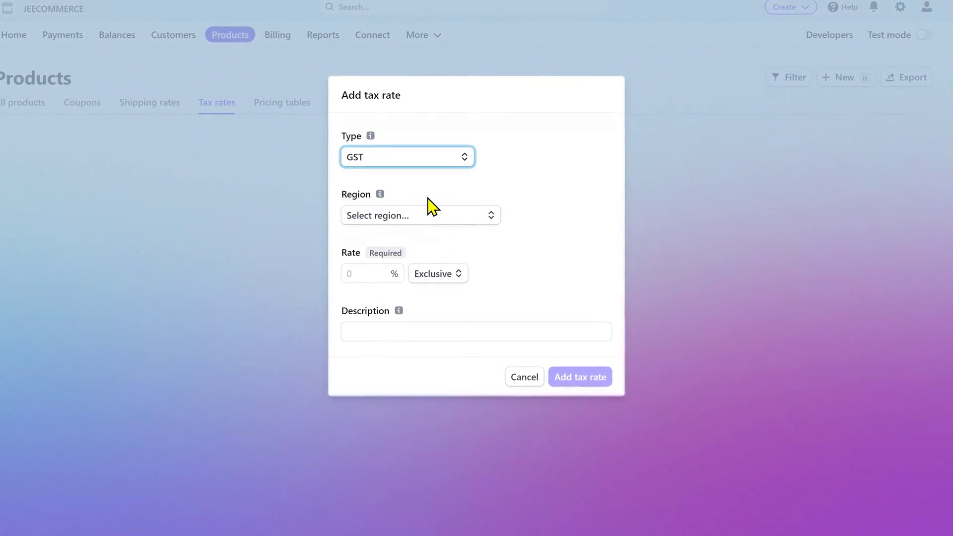
click(432, 218)
text(canada)
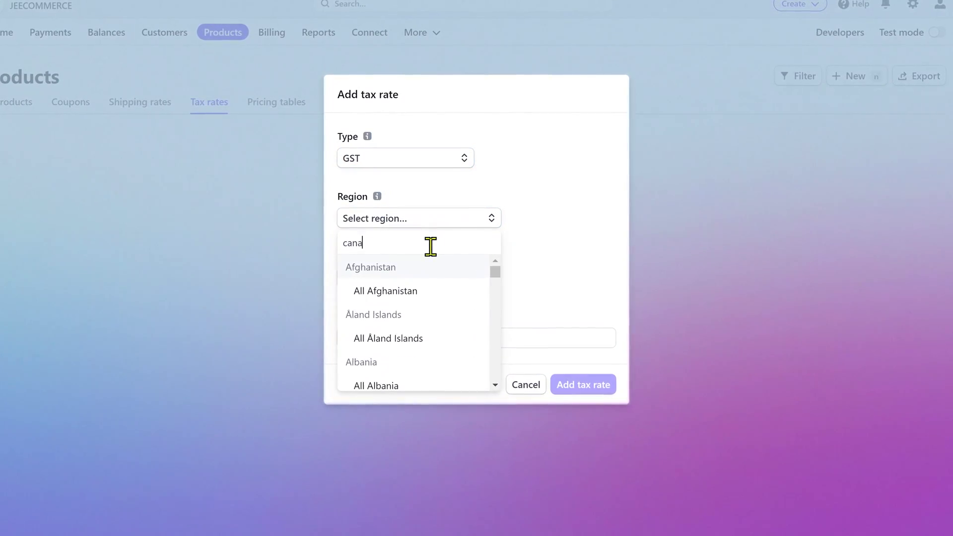
click(425, 290)
click(362, 293)
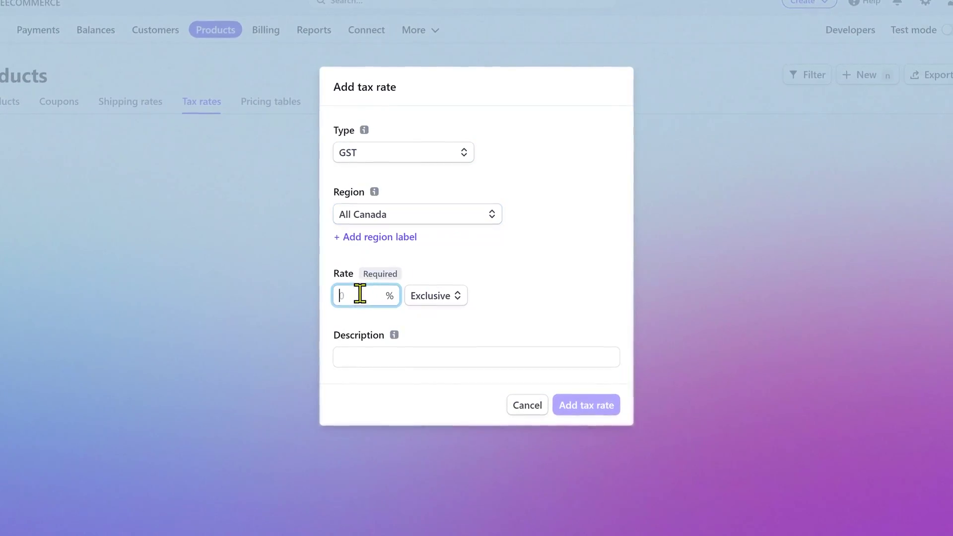
text(13)
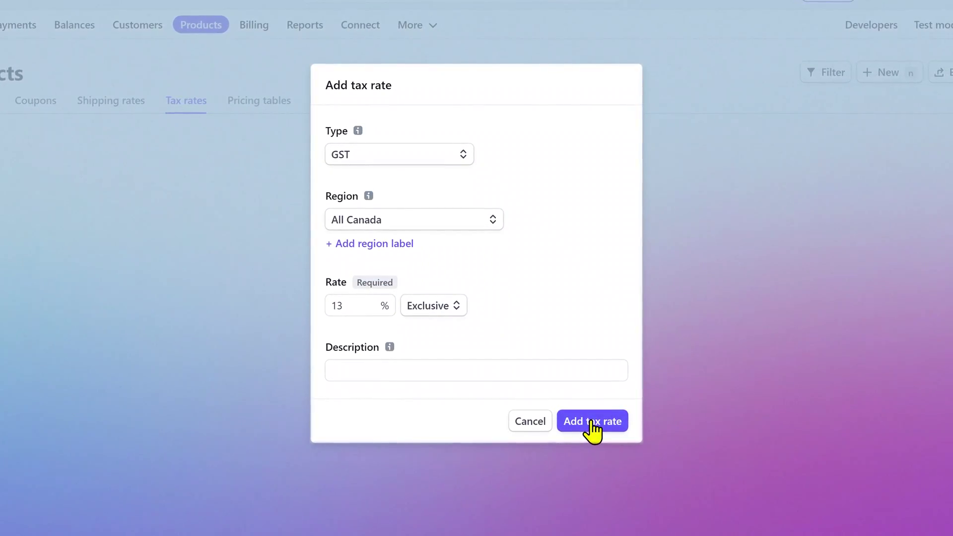
click(592, 421)
Start a new pricing table and scroll through its mobile preview
click(256, 103)
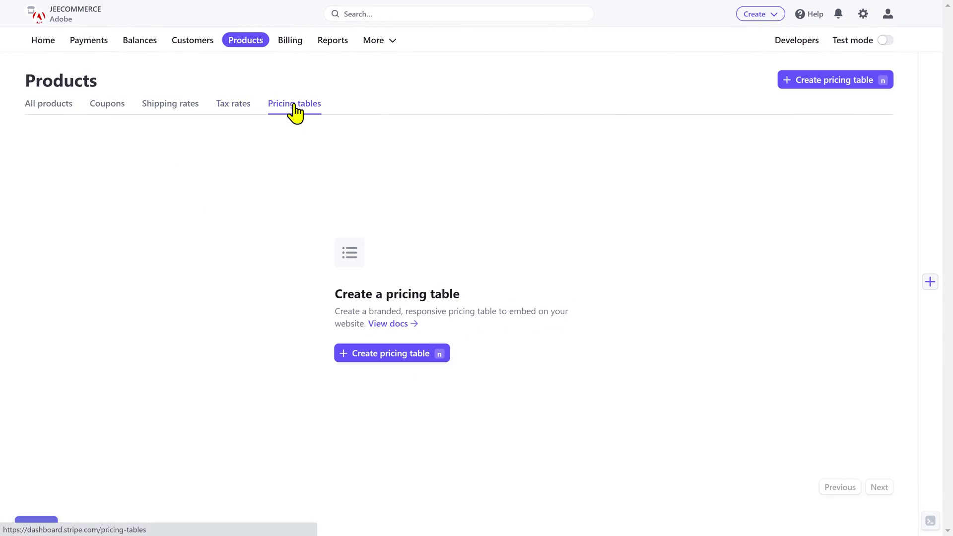
click(392, 355)
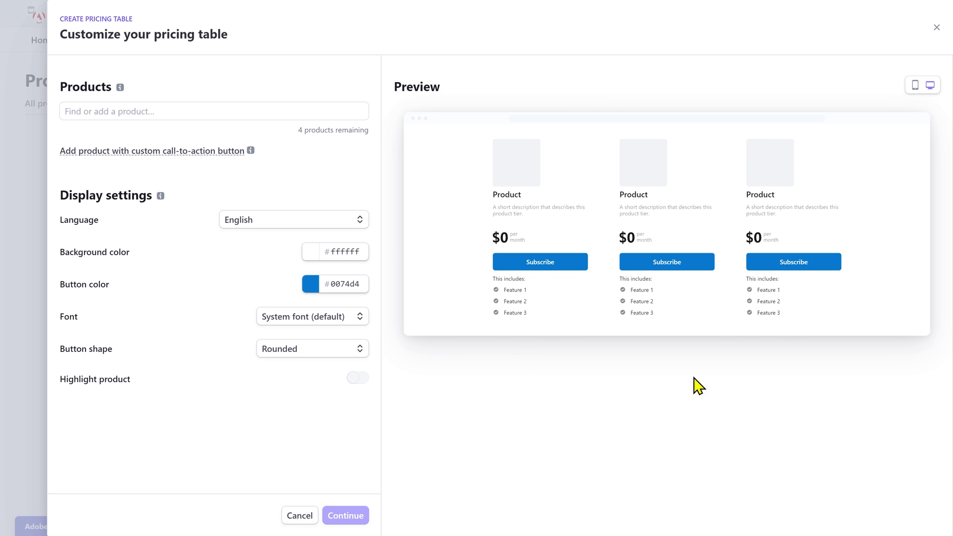
click(916, 86)
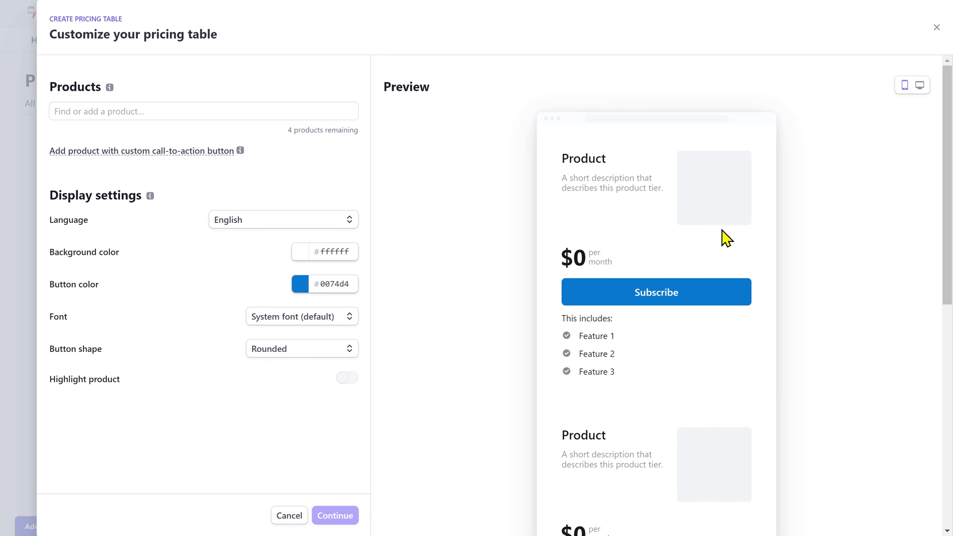
scroll(720, 238, down, 3)
scroll(718, 240, down, 2)
scroll(720, 242, up, 5)
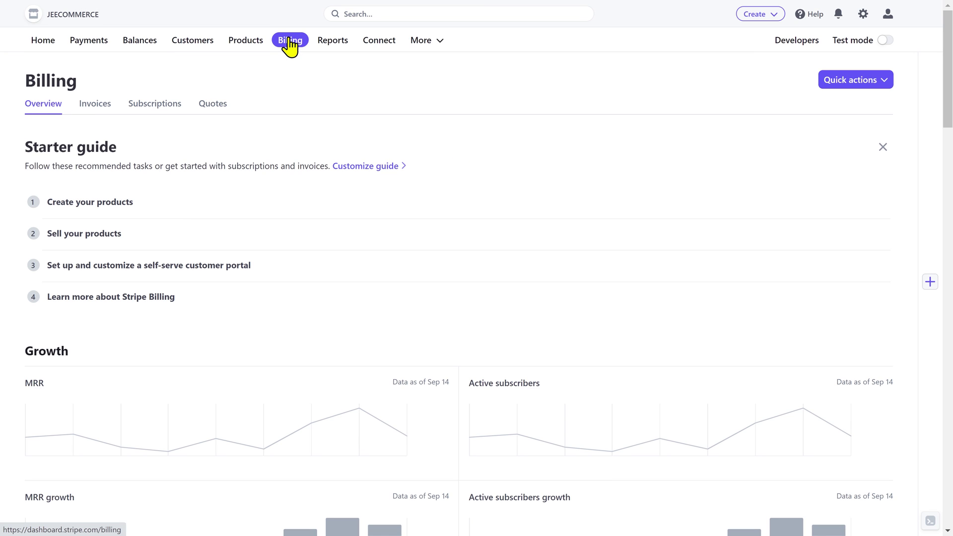
Scroll the Billing overview, then view the Invoices, Subscriptions and Quotes pages
scroll(514, 403, down, 9)
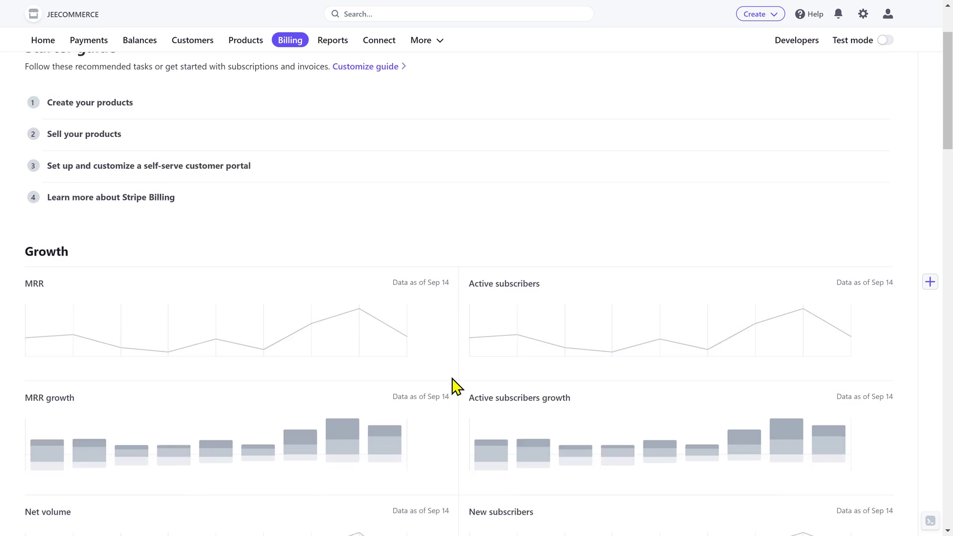
scroll(453, 213, down, 12)
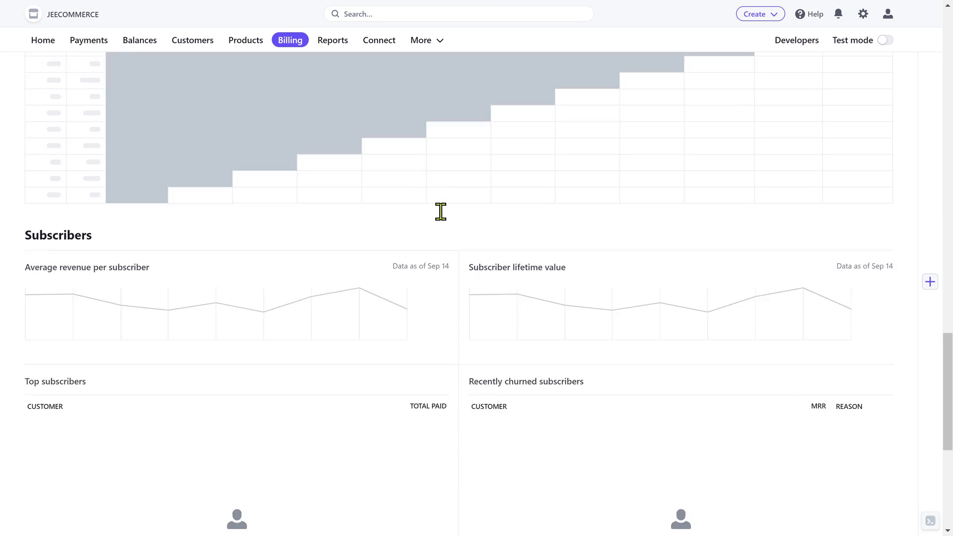
scroll(421, 263, down, 5)
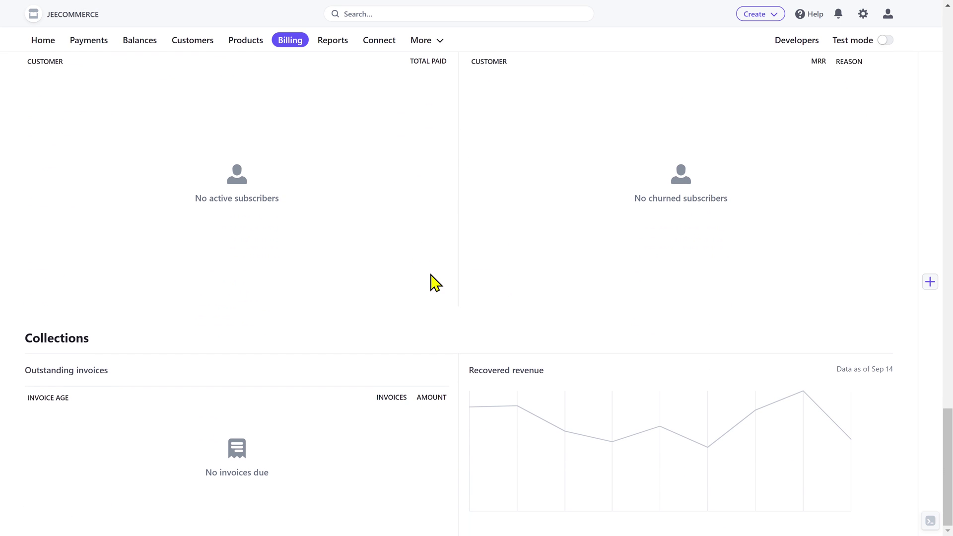
scroll(431, 276, up, 20)
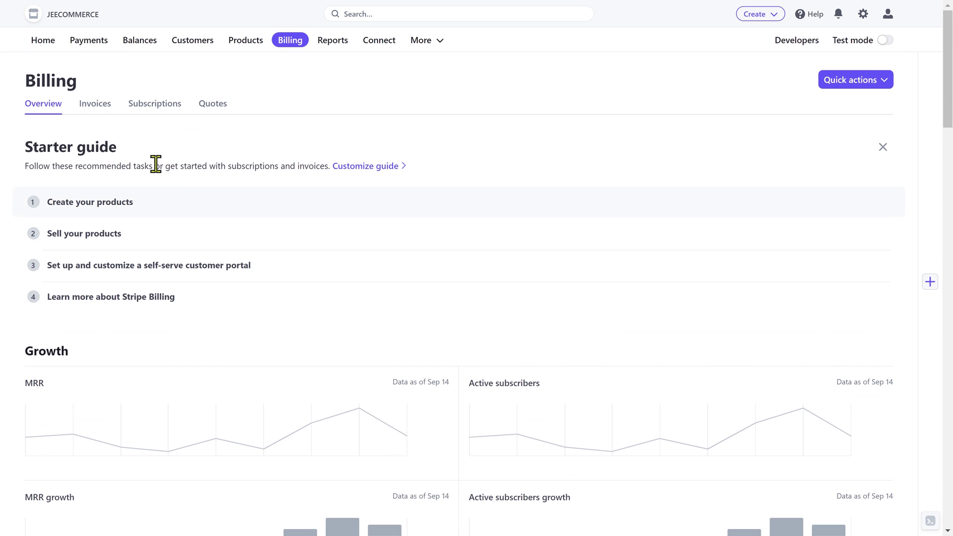
click(96, 104)
click(162, 104)
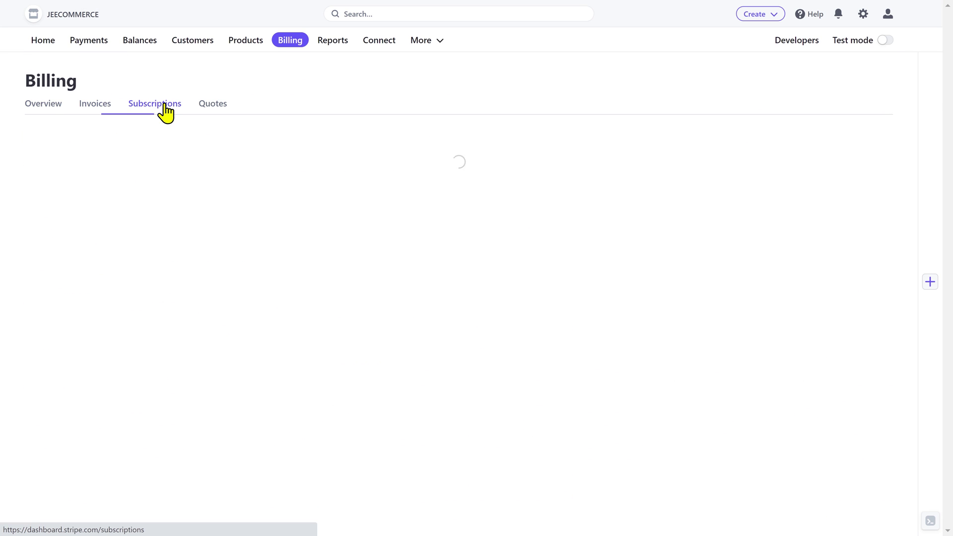
click(213, 104)
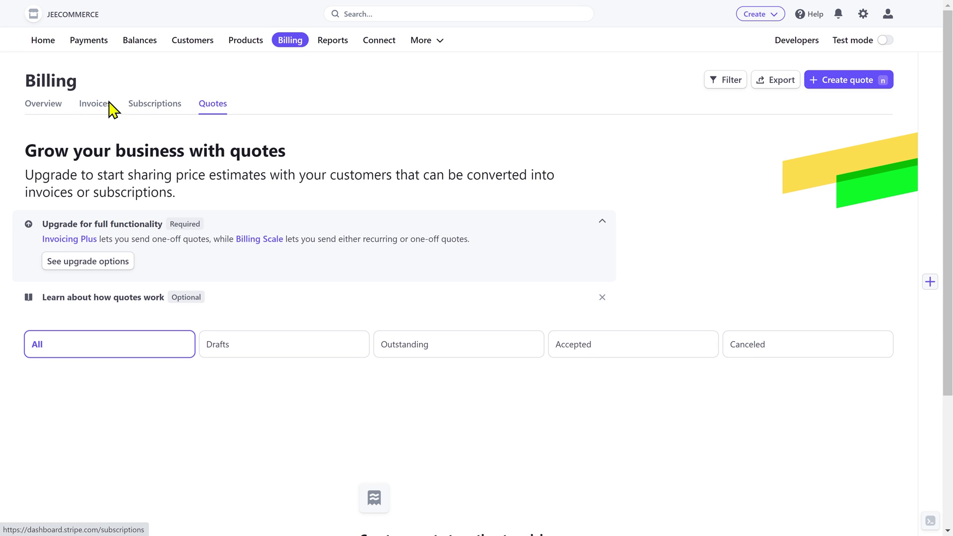
Return to the Billing overview, scroll through it, and go to Reports
click(43, 107)
scroll(405, 286, down, 5)
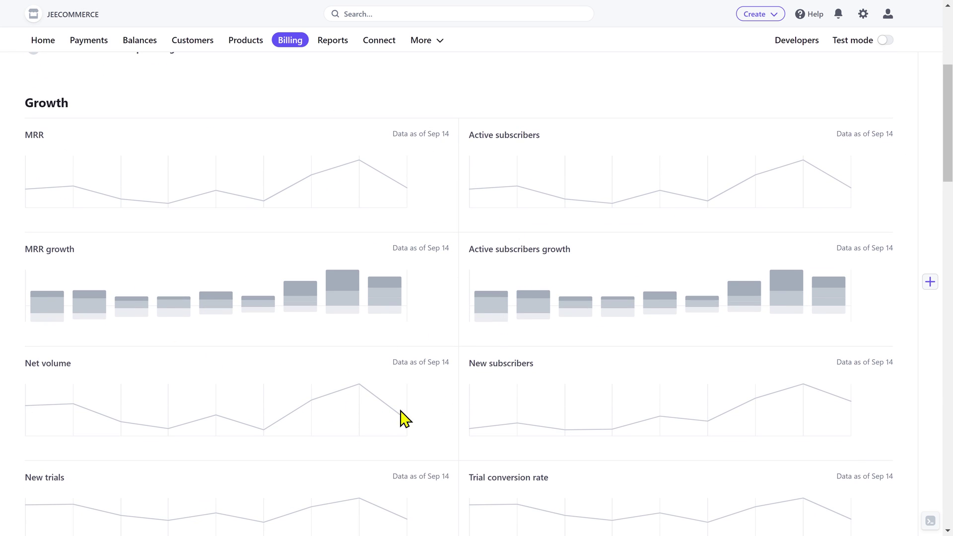
scroll(327, 362, up, 5)
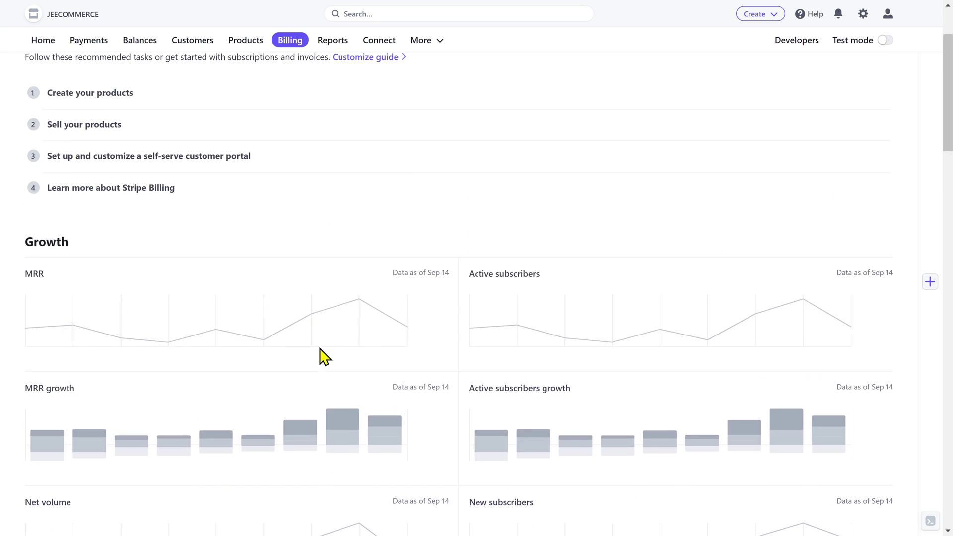
click(340, 48)
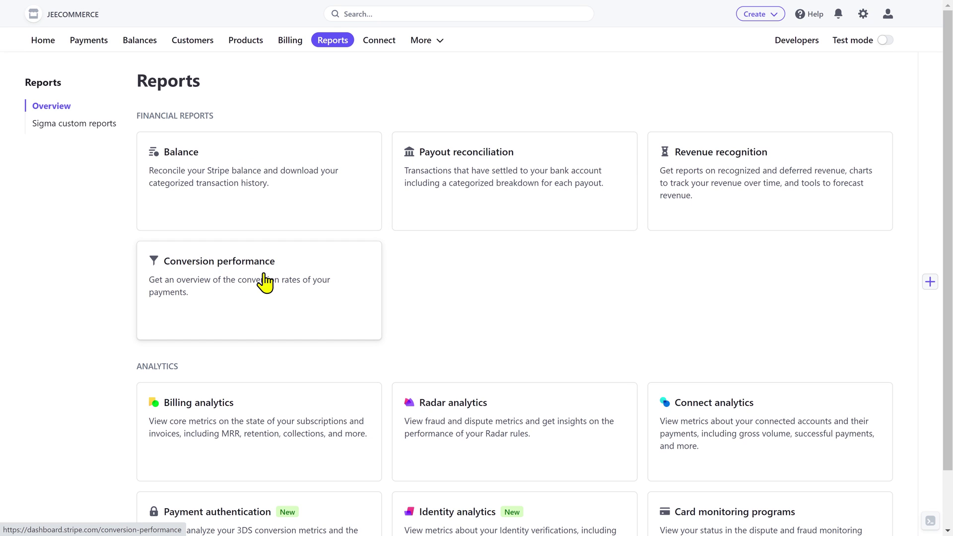
Show Connect's connected accounts page, then the More products and features dropdown
click(378, 45)
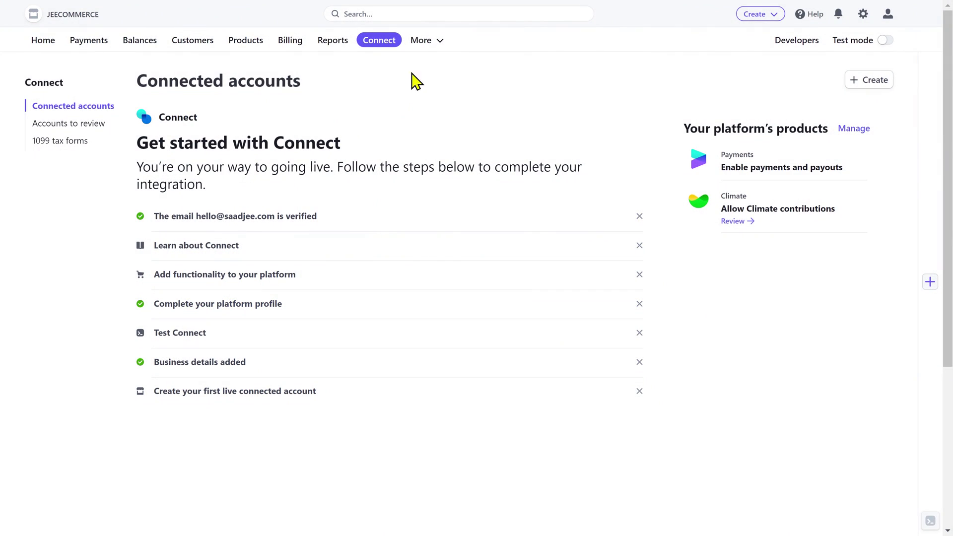
click(433, 42)
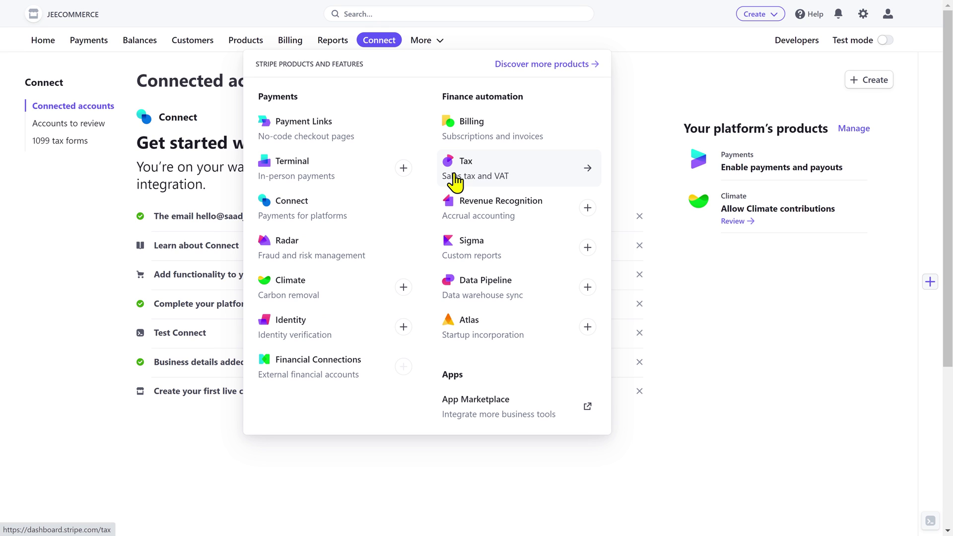
Browse the Developers API keys, Webhooks, Events and Logs tabs, ending back on Webhooks
click(794, 44)
click(93, 106)
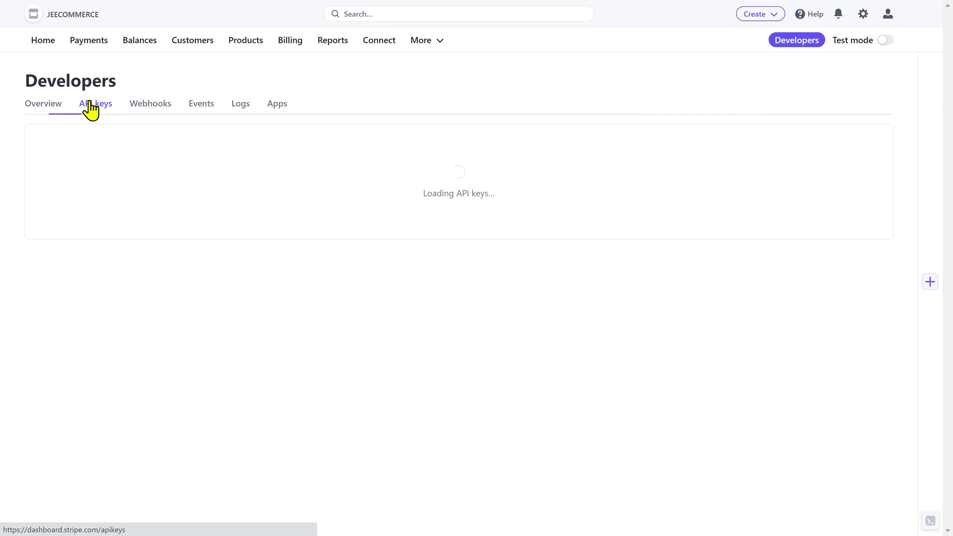
click(145, 110)
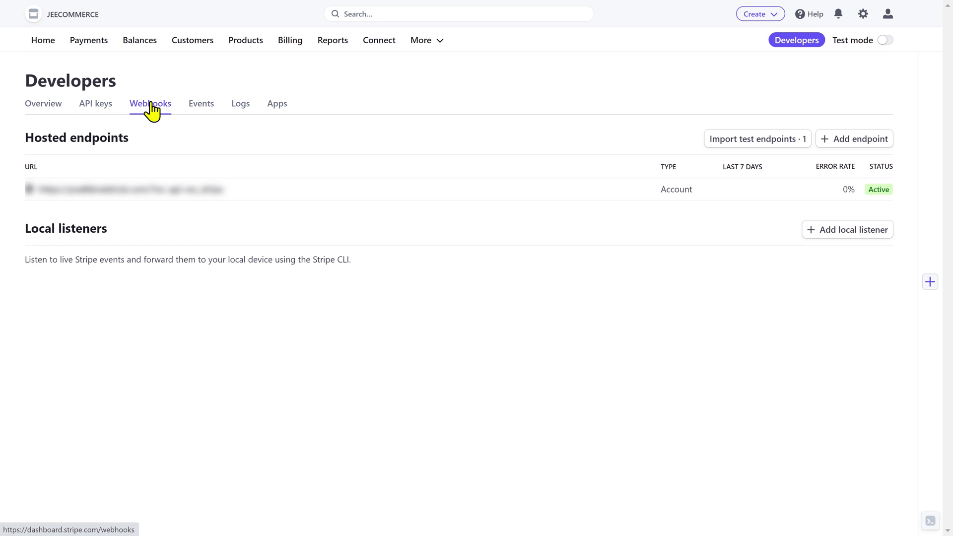
click(198, 113)
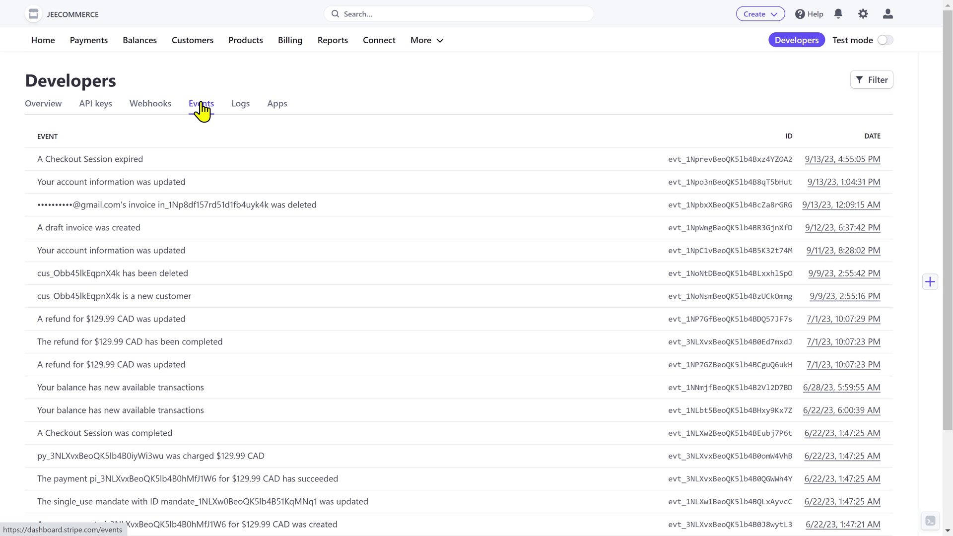
click(240, 110)
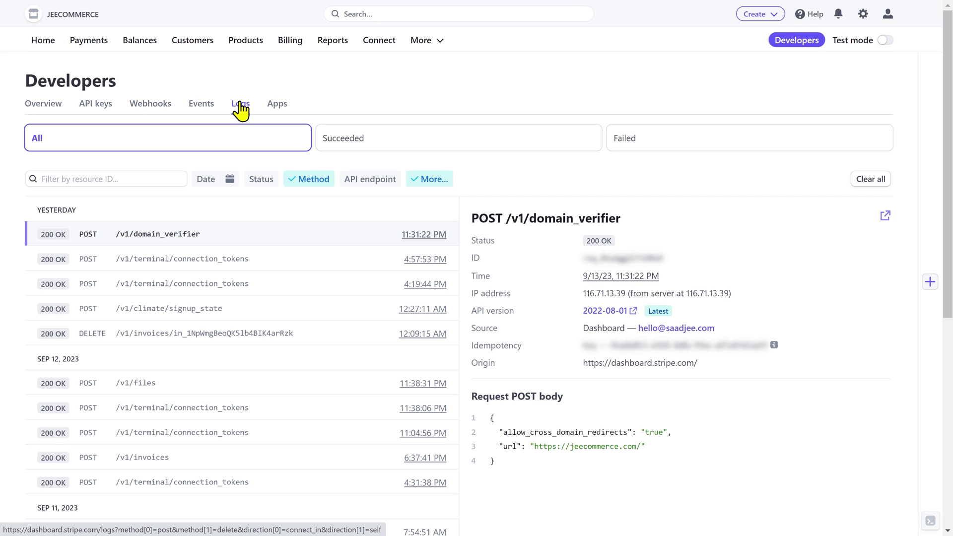
click(94, 109)
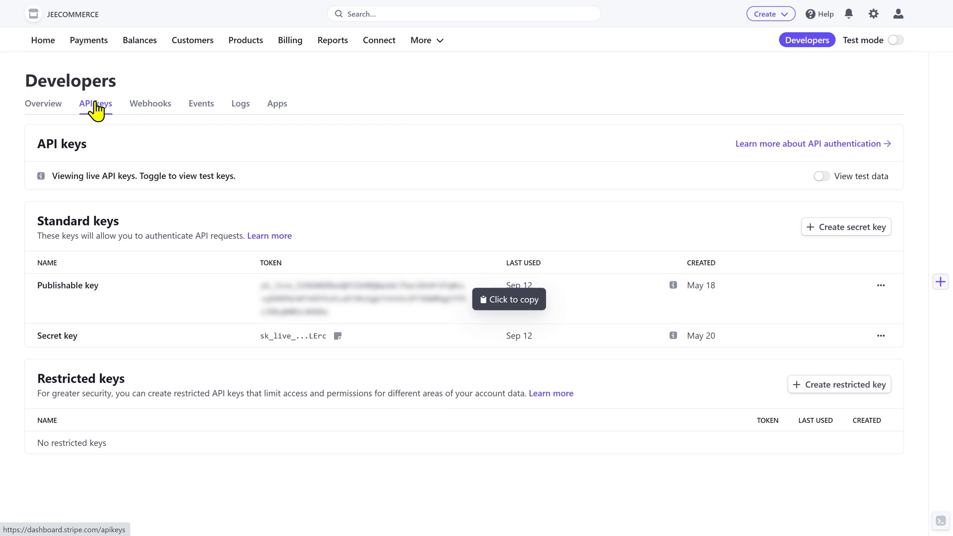
click(146, 110)
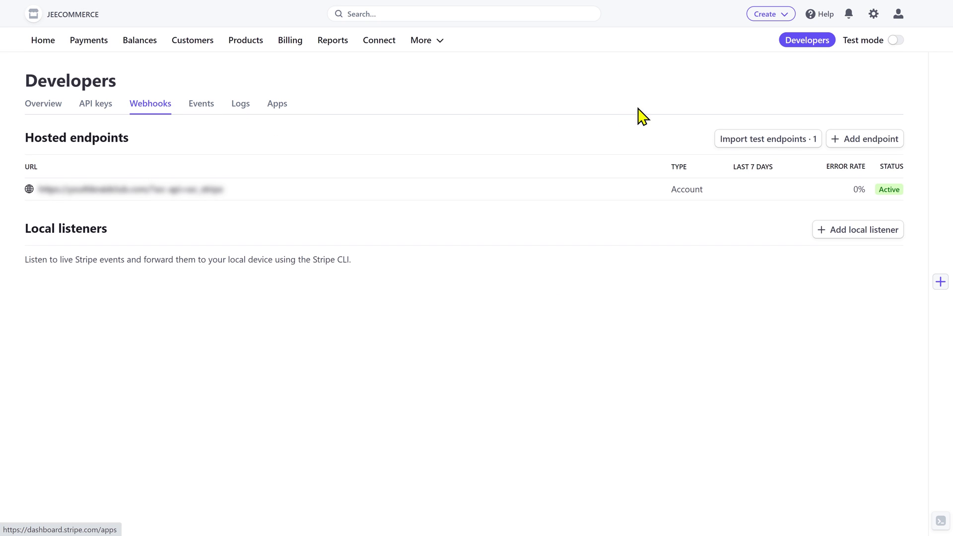
Go to Settings > Business settings > Branding and scroll through the brand colour and checkout previews
click(873, 15)
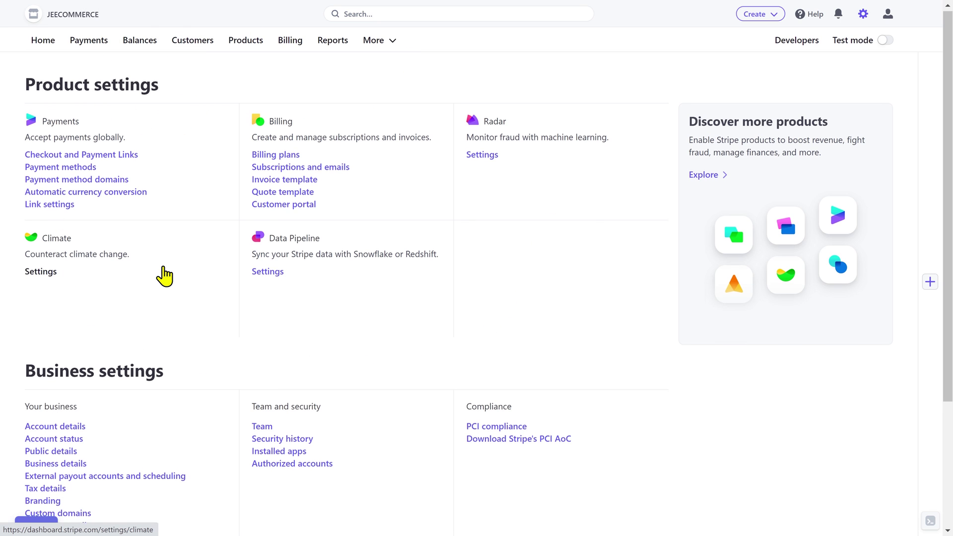
scroll(163, 275, down, 3)
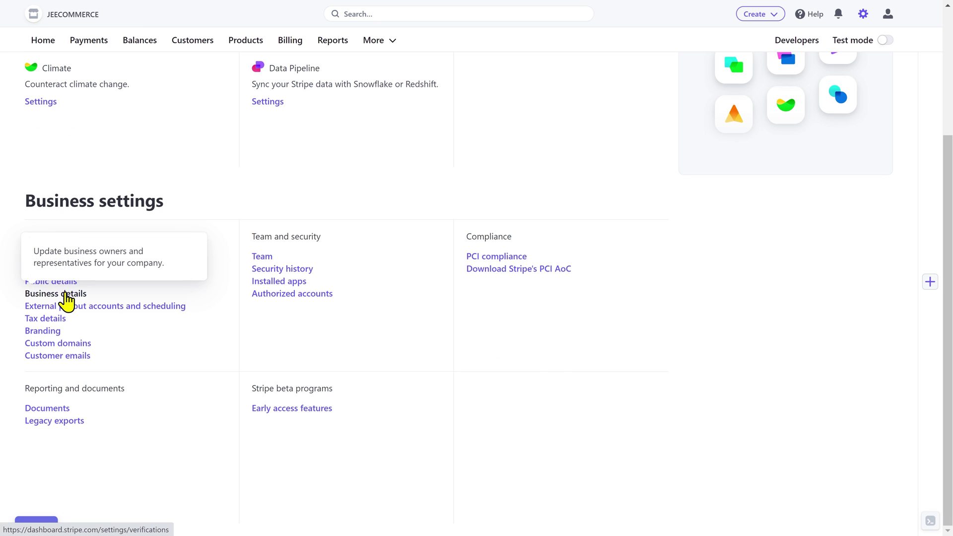
click(43, 332)
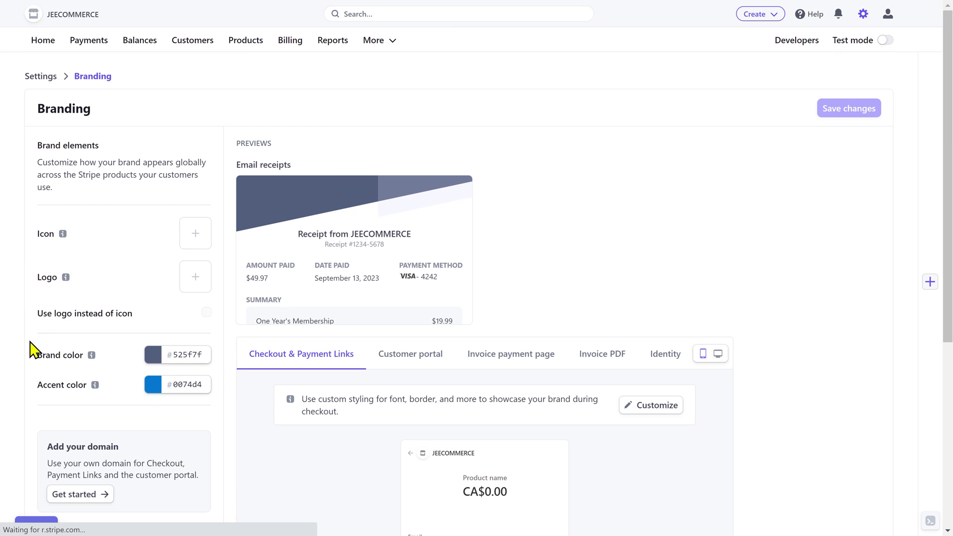
scroll(224, 301, down, 1)
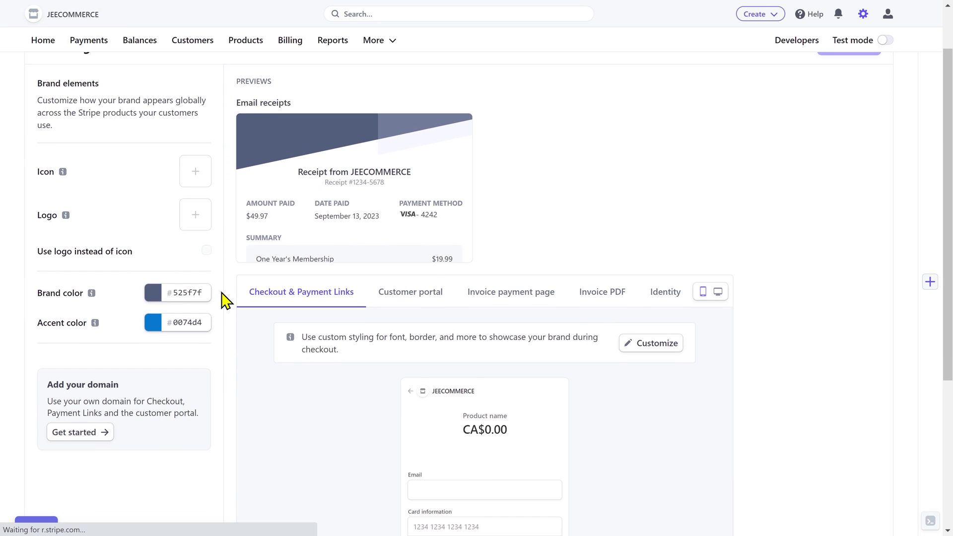
scroll(223, 301, down, 3)
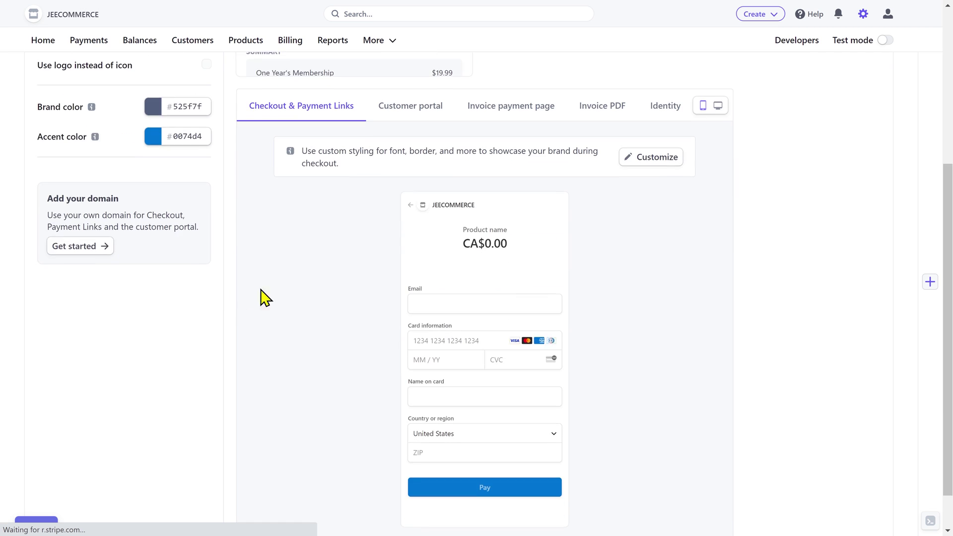
scroll(263, 296, up, 4)
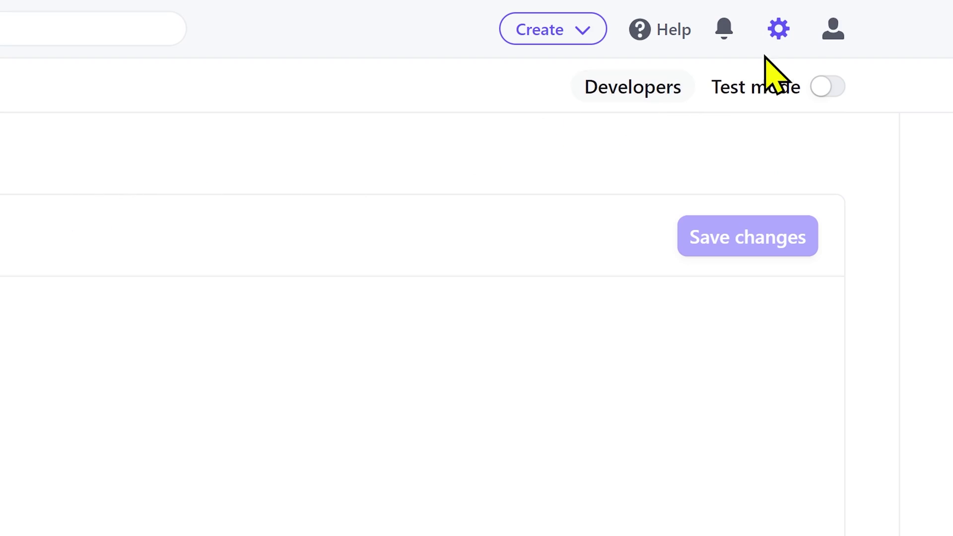
Open the user Profile and view, then dismiss, the add-authentication-step options
click(834, 31)
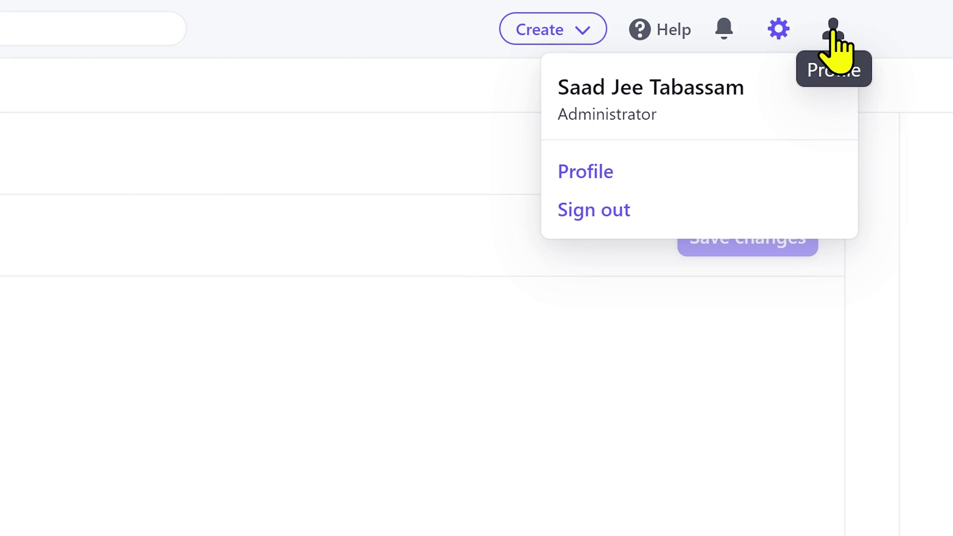
click(717, 175)
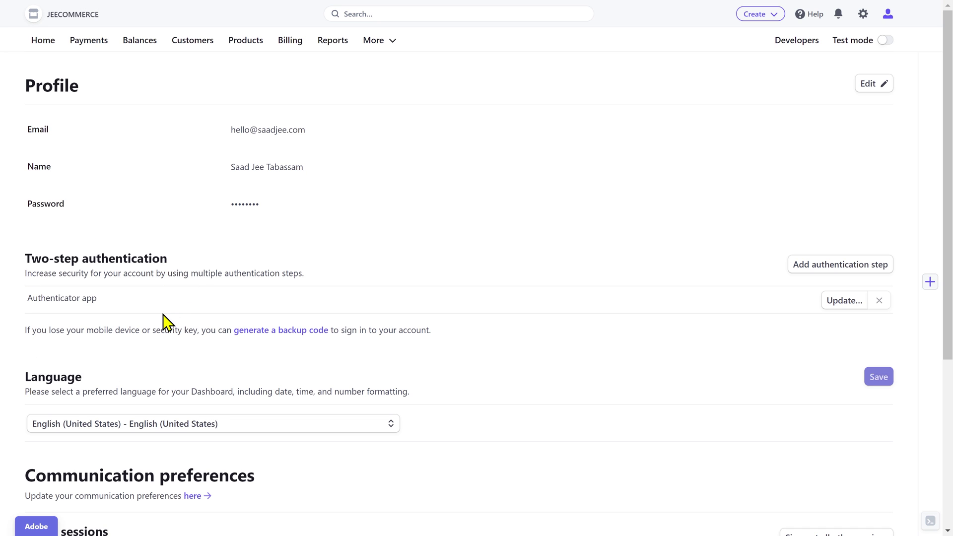
click(830, 268)
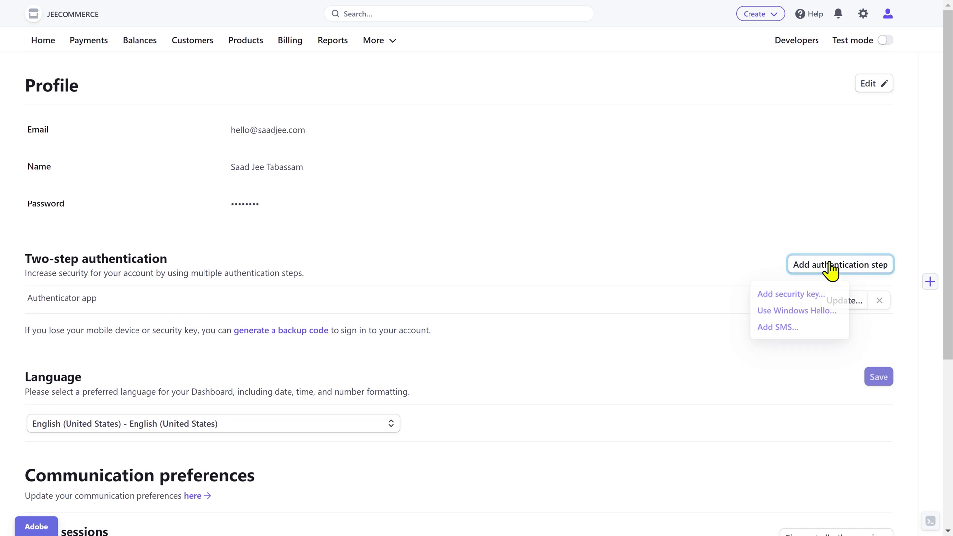
click(467, 344)
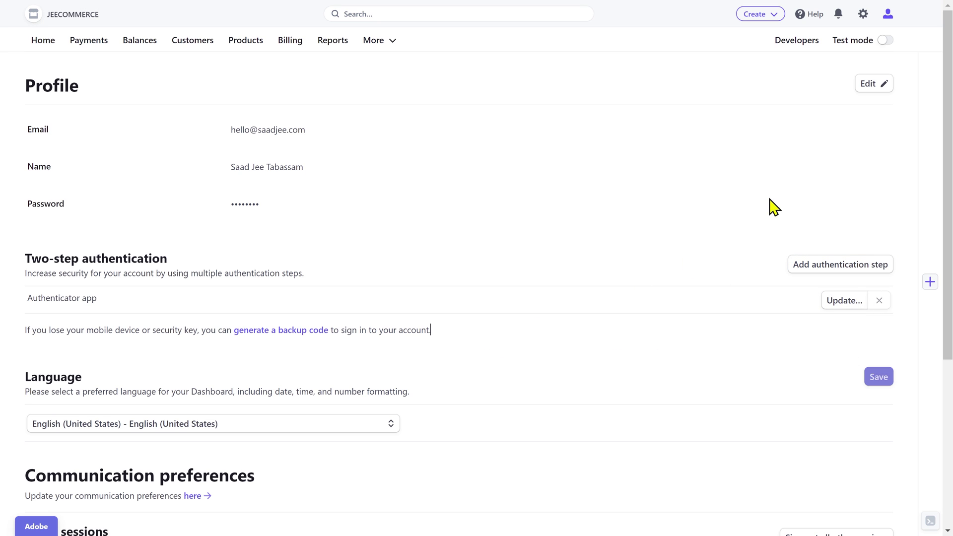
Go to the Settings overview and open Account details
click(863, 14)
scroll(213, 323, down, 4)
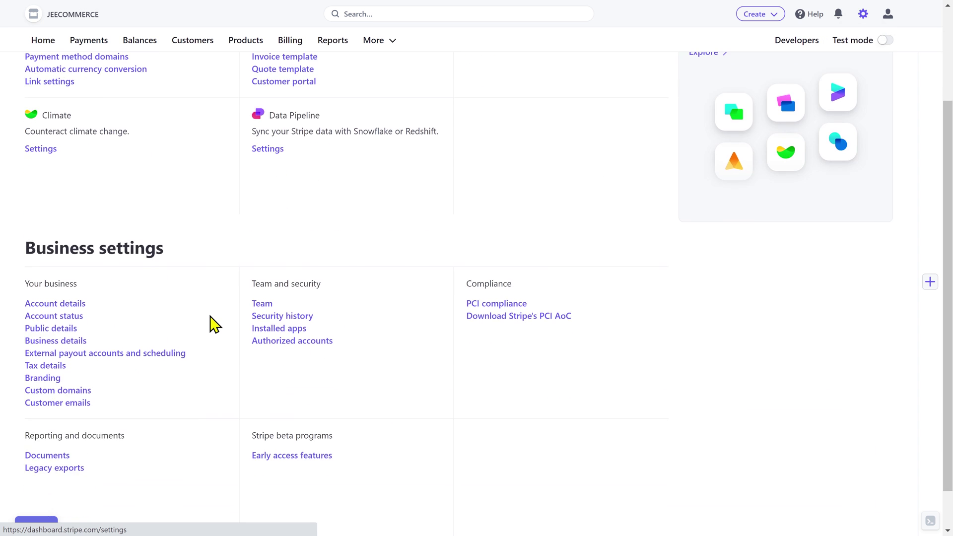
click(70, 255)
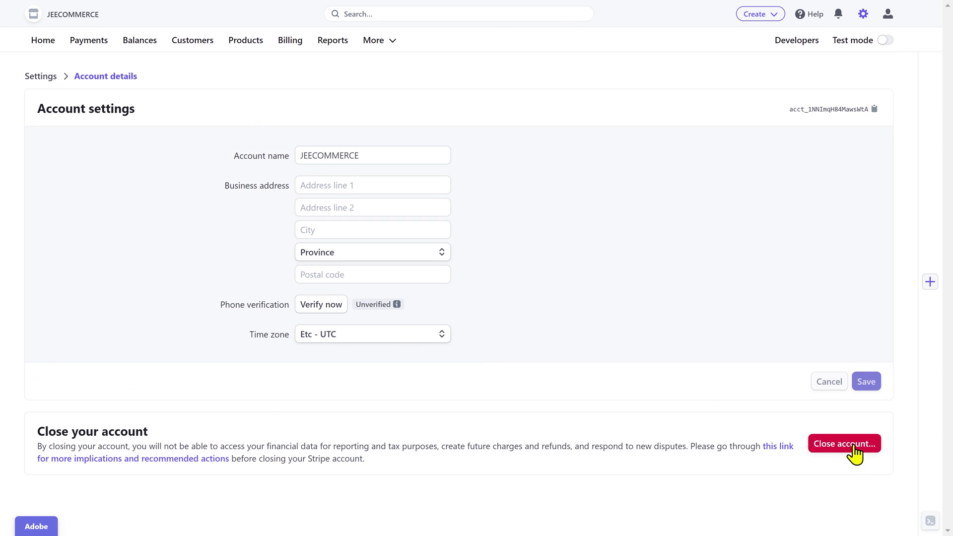